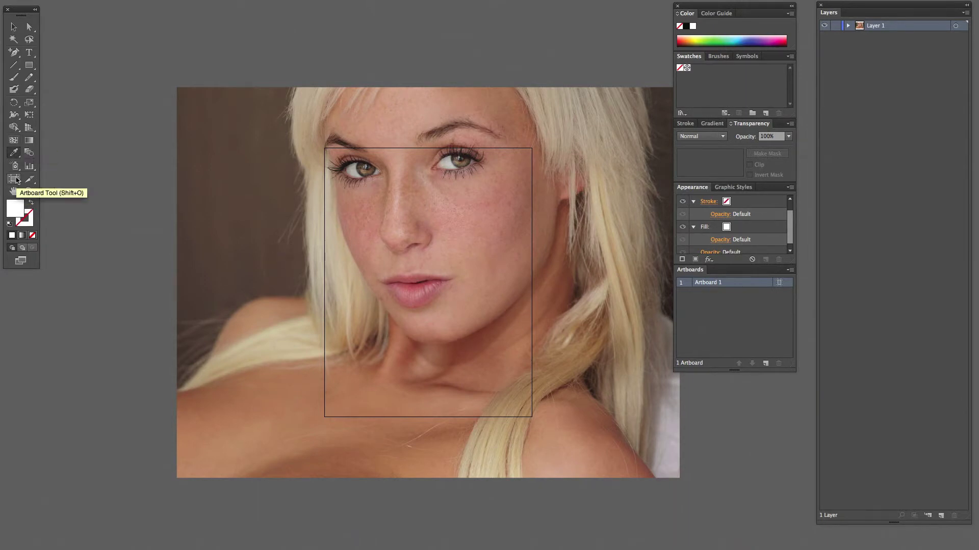
Resize the artboard so its four edges match the full extent of the portrait photo
{"action": "left_click", "coordinate": [15, 179]}
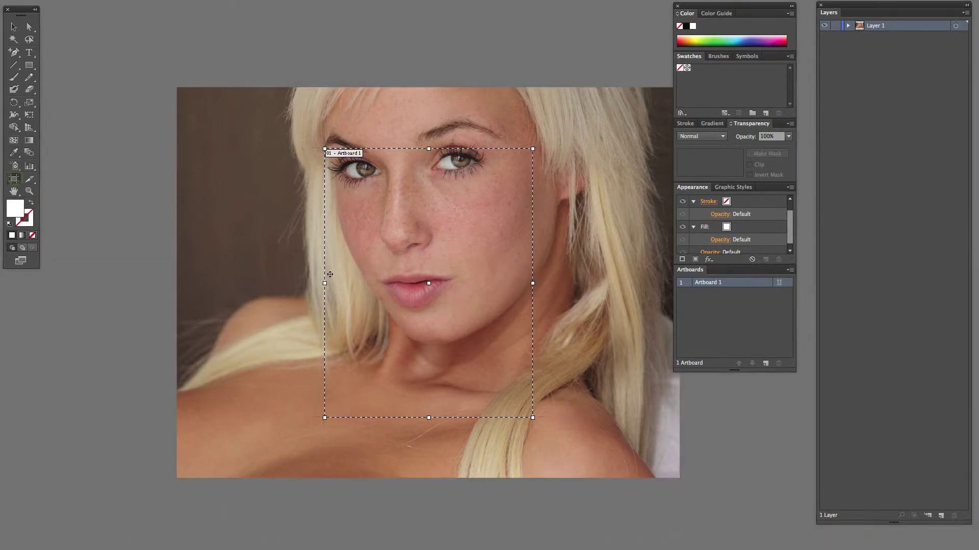
{"action": "left_click_drag", "start_coordinate": [319, 284], "coordinate": [177, 283]}
{"action": "left_click_drag", "start_coordinate": [354, 148], "coordinate": [356, 87]}
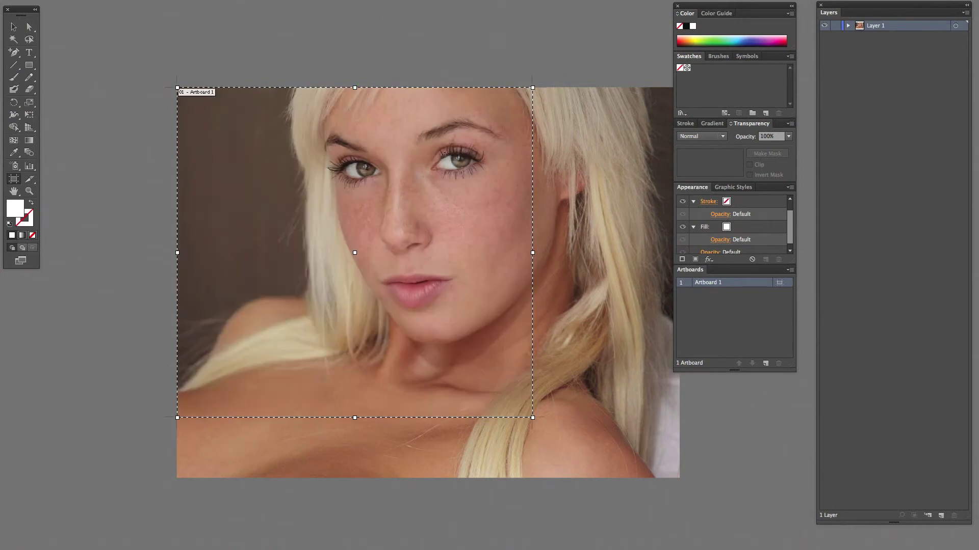
{"action": "left_click_drag", "start_coordinate": [531, 253], "coordinate": [639, 274]}
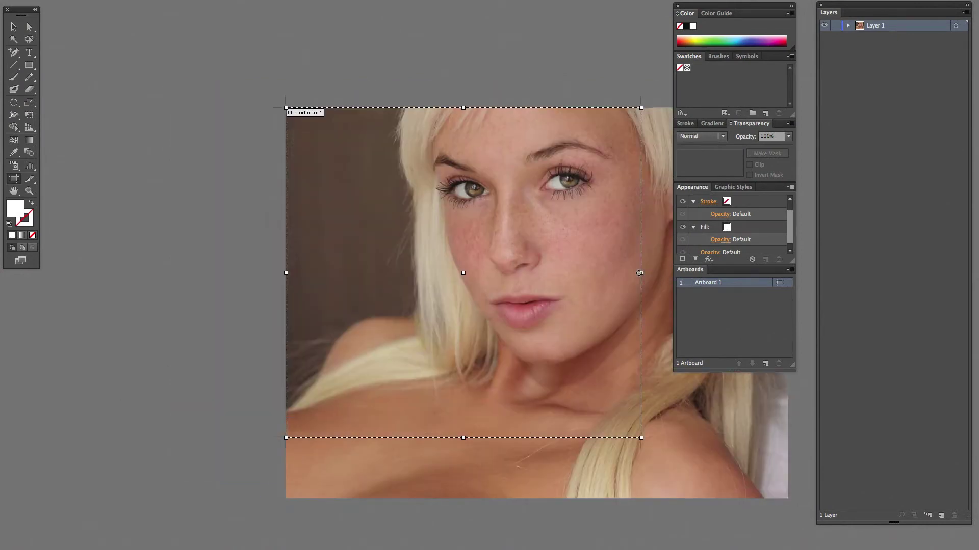
{"action": "left_click_drag", "start_coordinate": [563, 309], "coordinate": [428, 264]}
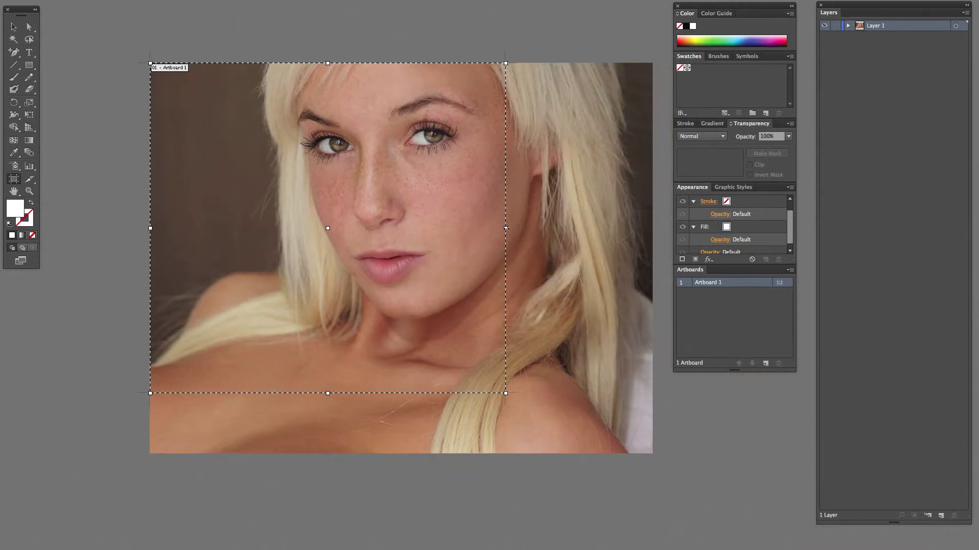
{"action": "left_click_drag", "start_coordinate": [507, 228], "coordinate": [653, 228]}
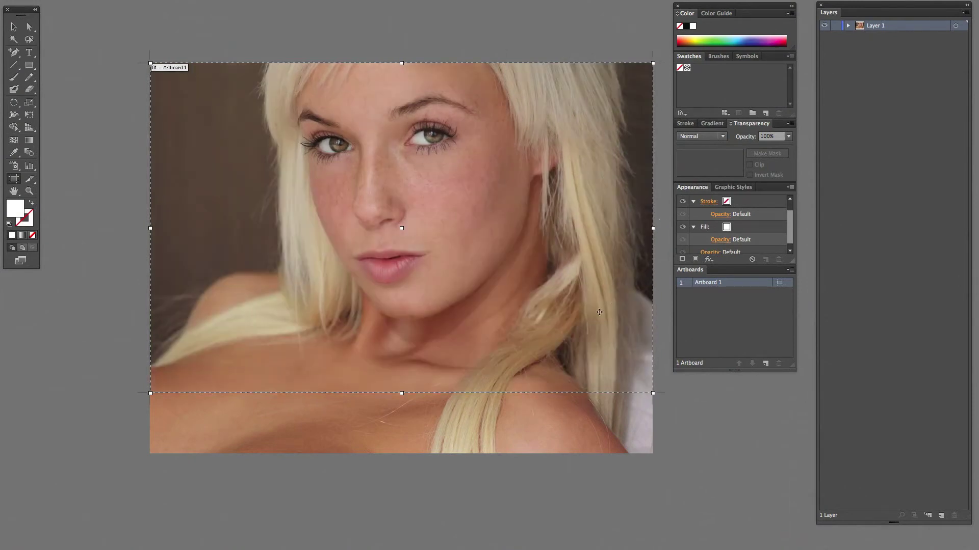
{"action": "left_click_drag", "start_coordinate": [402, 394], "coordinate": [410, 454]}
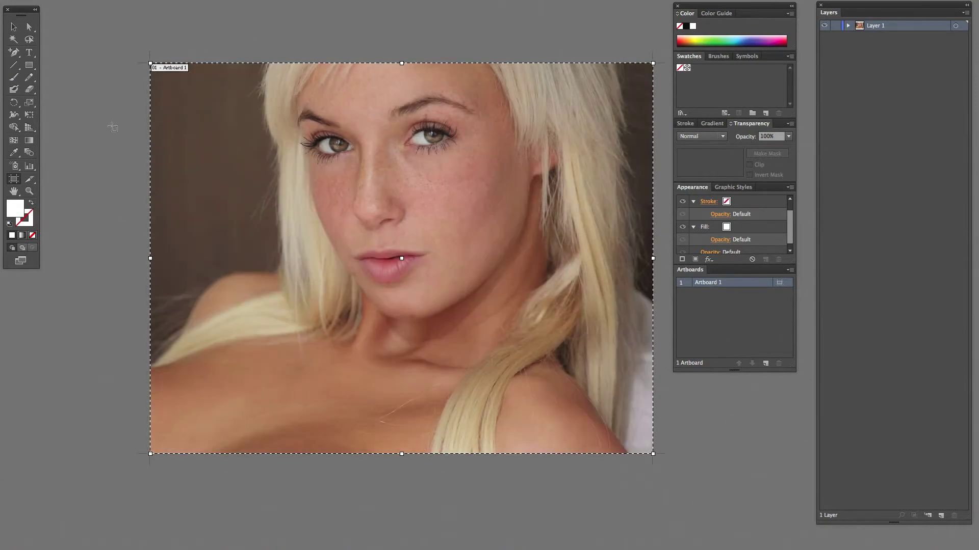
{"action": "left_click", "coordinate": [13, 27]}
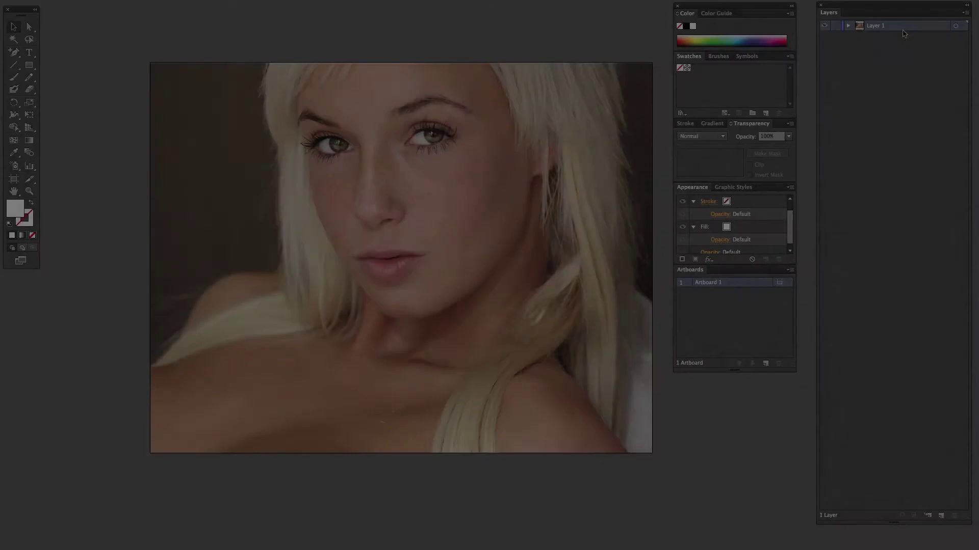
Turn the photo layer into a template layer with its images dimmed to 100%
{"action": "double_click", "coordinate": [901, 27]}
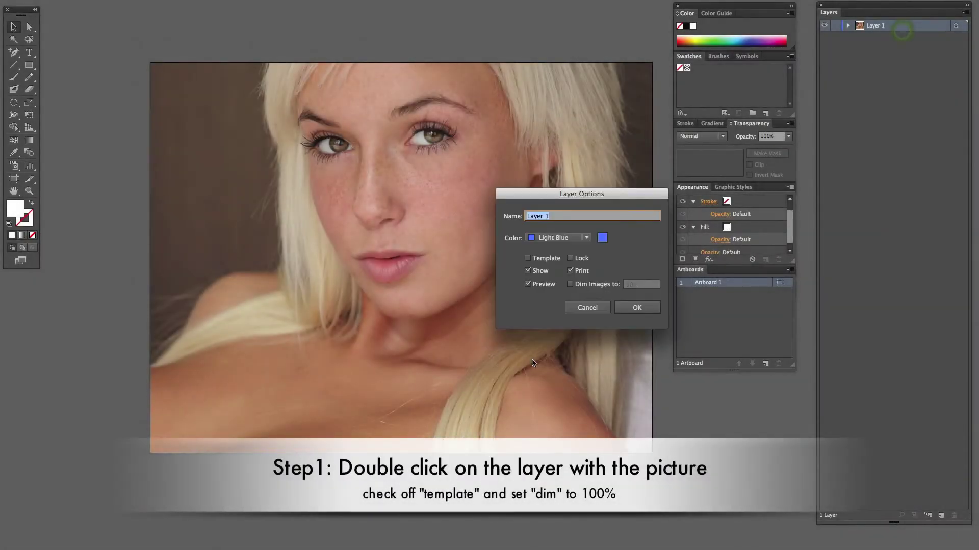
{"action": "left_click", "coordinate": [528, 258]}
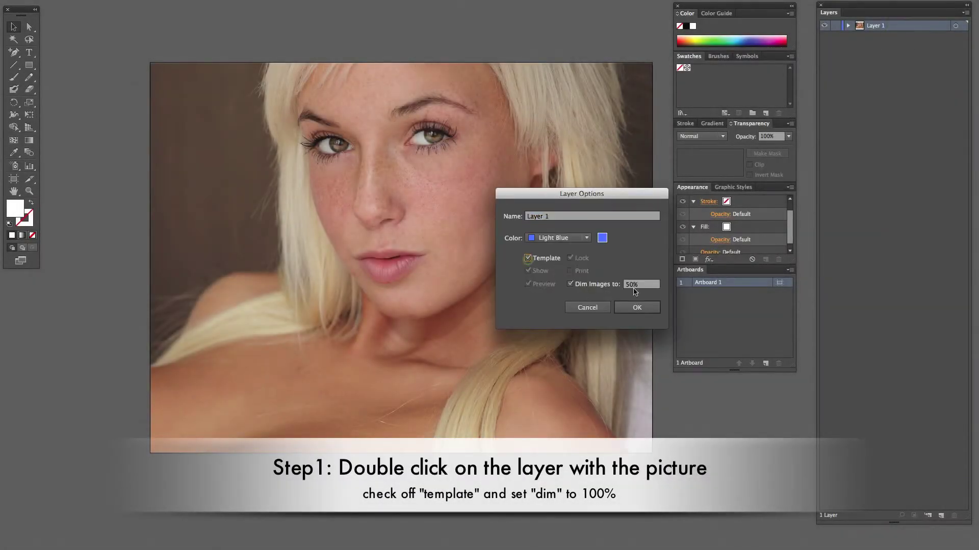
{"action": "left_click", "coordinate": [629, 284]}
{"action": "left_click", "coordinate": [643, 312]}
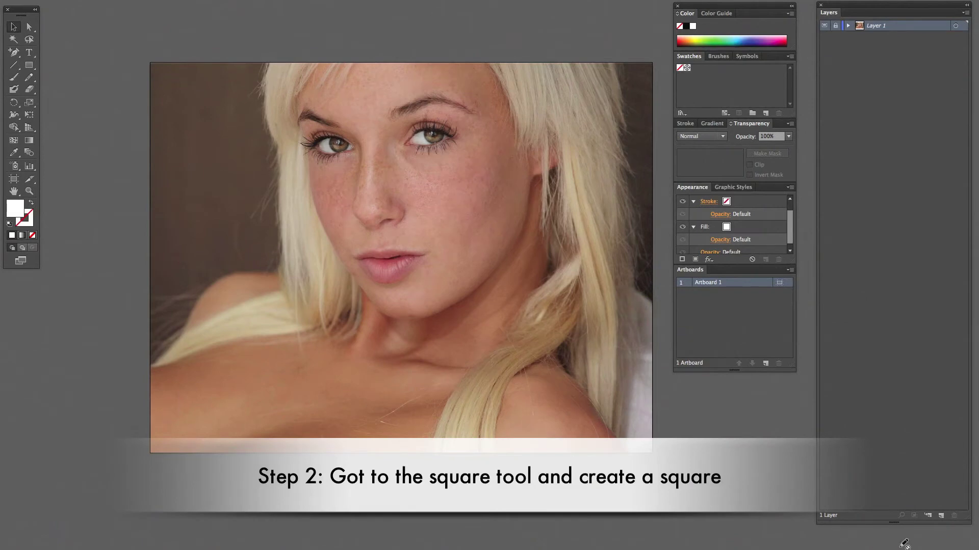
Add a new layer and draw a small white rectangle on the cheek beside the nose, below the eye
{"action": "left_click", "coordinate": [941, 515]}
{"action": "left_click", "coordinate": [29, 65]}
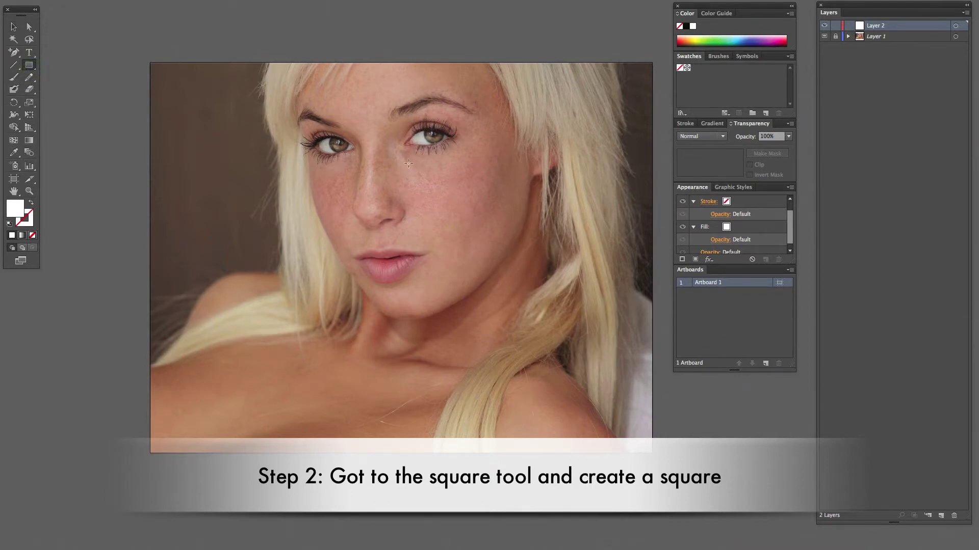
{"action": "left_click_drag", "start_coordinate": [450, 187], "coordinate": [456, 214]}
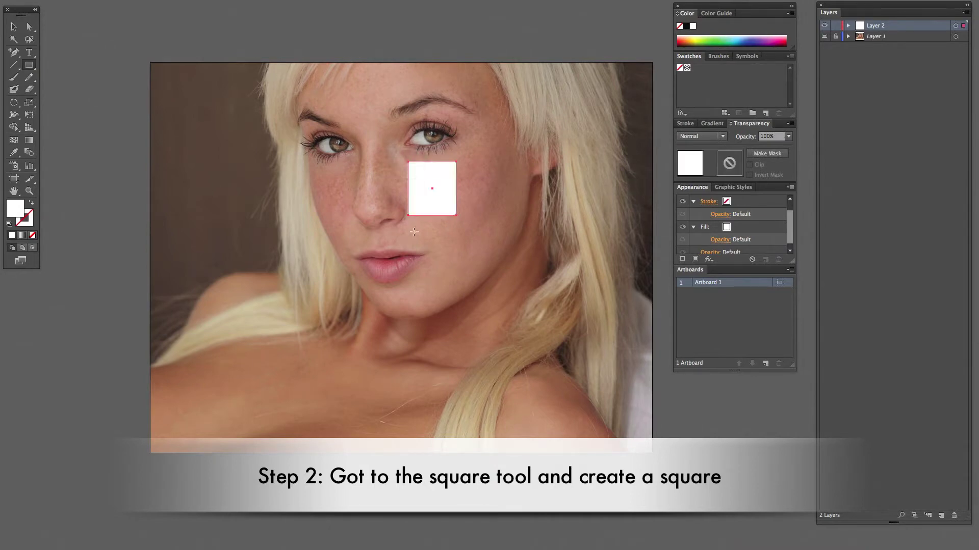
Add a gradient mesh point at the rectangle's centre and rotate the mesh to follow the angle of the cheek
{"action": "left_click", "coordinate": [15, 144]}
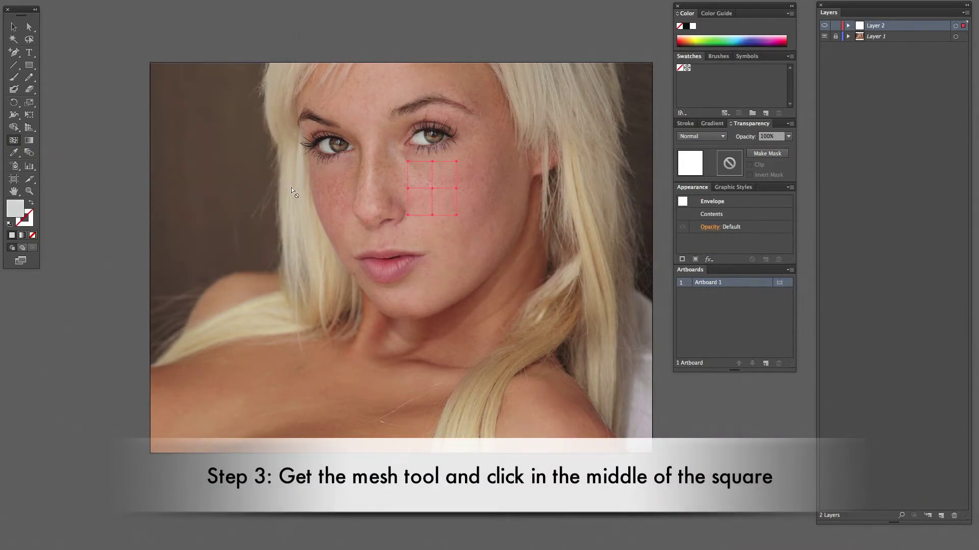
{"action": "left_click", "coordinate": [14, 26]}
{"action": "left_click_drag", "start_coordinate": [461, 161], "coordinate": [448, 152]}
{"action": "key", "text": "ctrl+plus"}
{"action": "key", "text": "ctrl+plus"}
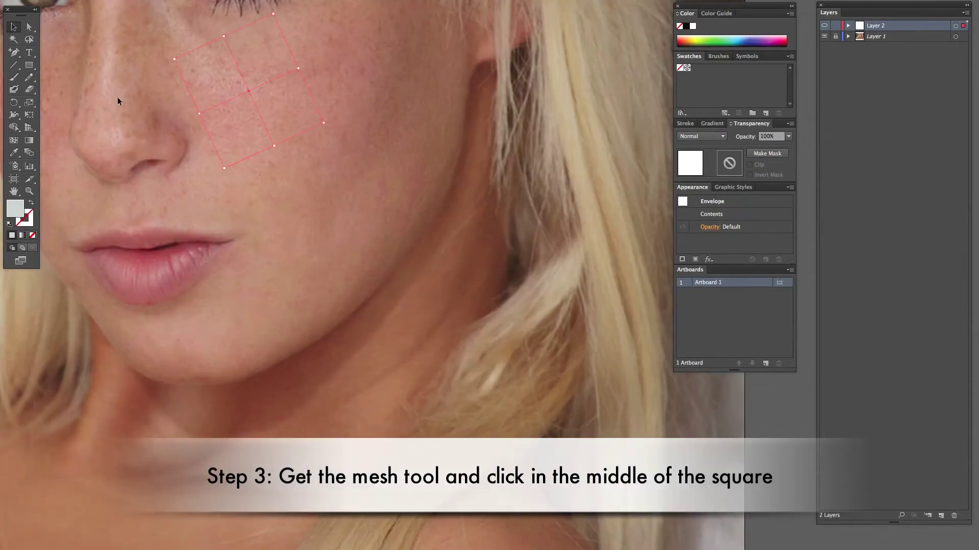
{"action": "left_click_drag", "start_coordinate": [250, 112], "coordinate": [348, 223]}
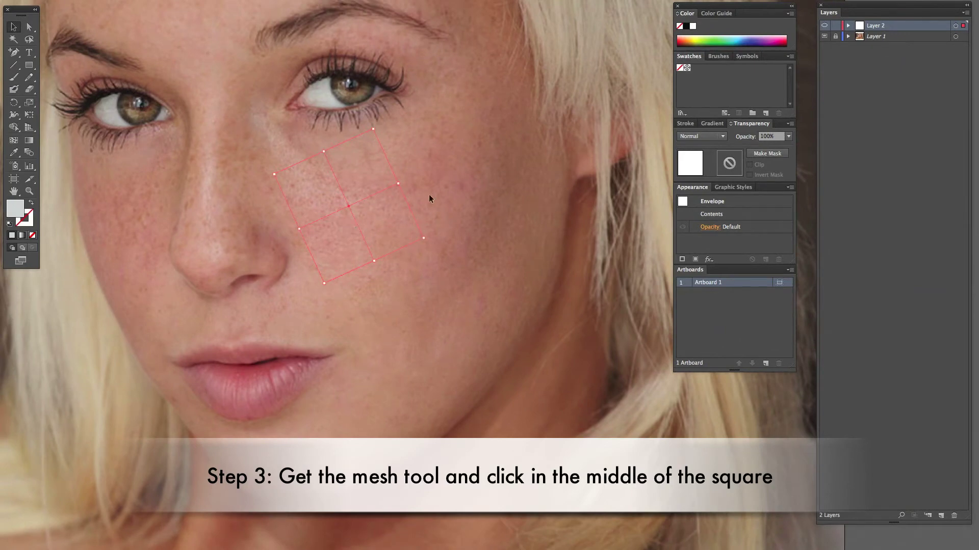
Spread the mesh's outer points so they span the cheek from the inner eye corner to the cheekbone and beside the nostril
{"action": "key", "text": "a"}
{"action": "left_click", "coordinate": [373, 130]}
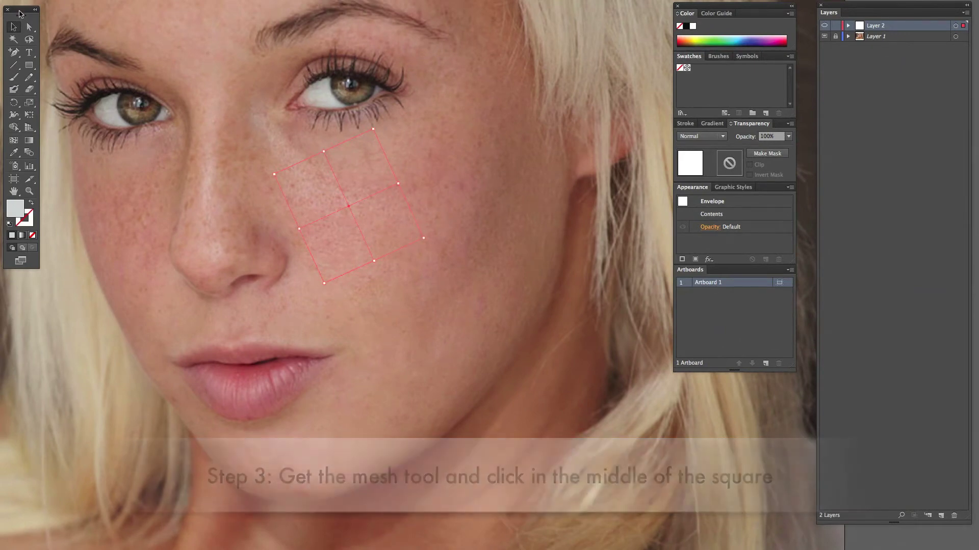
{"action": "left_click_drag", "start_coordinate": [372, 129], "coordinate": [415, 106]}
{"action": "left_click_drag", "start_coordinate": [398, 183], "coordinate": [446, 165]}
{"action": "left_click_drag", "start_coordinate": [424, 238], "coordinate": [459, 242]}
{"action": "left_click", "coordinate": [375, 261]}
{"action": "left_click_drag", "start_coordinate": [375, 260], "coordinate": [393, 292]}
{"action": "left_click_drag", "start_coordinate": [324, 283], "coordinate": [357, 307]}
{"action": "left_click_drag", "start_coordinate": [299, 229], "coordinate": [280, 222]}
{"action": "left_click_drag", "start_coordinate": [274, 173], "coordinate": [253, 114]}
{"action": "left_click_drag", "start_coordinate": [324, 152], "coordinate": [322, 135]}
Curve the mesh edges under the eye and along the outer cheek, and pull the nose-side middle point inward
{"action": "left_click_drag", "start_coordinate": [13, 53], "coordinate": [66, 93]}
{"action": "left_click_drag", "start_coordinate": [270, 106], "coordinate": [306, 134]}
{"action": "left_click_drag", "start_coordinate": [339, 127], "coordinate": [340, 133]}
{"action": "left_click", "coordinate": [460, 244], "text": "super"}
{"action": "left_click_drag", "start_coordinate": [454, 224], "coordinate": [460, 218]}
{"action": "left_click_drag", "start_coordinate": [444, 250], "coordinate": [448, 267]}
{"action": "left_click_drag", "start_coordinate": [280, 223], "coordinate": [296, 220]}
{"action": "left_click_drag", "start_coordinate": [313, 214], "coordinate": [338, 219]}
Reposition the mesh's upper, centre and lower middle points and bend the dividing line between them
{"action": "left_click_drag", "start_coordinate": [322, 135], "coordinate": [280, 122]}
{"action": "left_click_drag", "start_coordinate": [349, 205], "coordinate": [328, 191]}
{"action": "left_click", "coordinate": [281, 122], "text": "super"}
{"action": "left_click_drag", "start_coordinate": [300, 121], "coordinate": [271, 121]}
{"action": "left_click_drag", "start_coordinate": [361, 203], "coordinate": [366, 201]}
{"action": "left_click_drag", "start_coordinate": [393, 293], "coordinate": [418, 279]}
{"action": "left_click_drag", "start_coordinate": [374, 219], "coordinate": [395, 216]}
{"action": "left_click", "coordinate": [421, 325], "text": "super"}
Push the outer cheek points outward and curve the upper mesh edge to follow the lower eyelid
{"action": "left_click_drag", "start_coordinate": [460, 242], "coordinate": [473, 235]}
{"action": "left_click_drag", "start_coordinate": [446, 166], "coordinate": [471, 153]}
{"action": "left_click_drag", "start_coordinate": [426, 127], "coordinate": [444, 112]}
{"action": "left_click", "coordinate": [279, 110], "text": "super"}
{"action": "left_click", "coordinate": [280, 122], "text": "super"}
{"action": "mouse_move", "coordinate": [311, 124]}
{"action": "left_mouse_down"}
{"action": "mouse_move", "coordinate": [321, 152]}
{"action": "mouse_move", "coordinate": [311, 131]}
{"action": "left_mouse_up"}
{"action": "left_click_drag", "start_coordinate": [398, 114], "coordinate": [381, 143]}
{"action": "left_click_drag", "start_coordinate": [311, 132], "coordinate": [350, 143]}
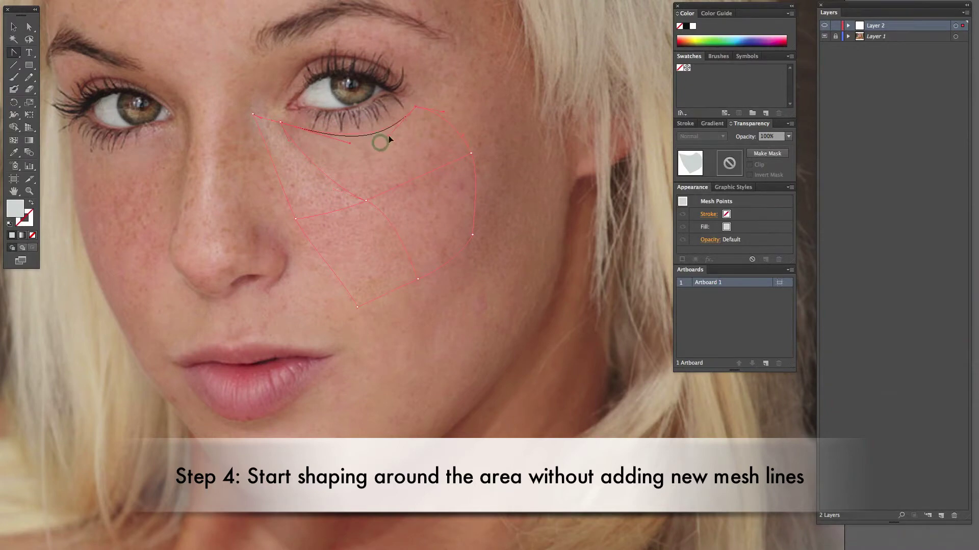
{"action": "left_click", "coordinate": [14, 27]}
{"action": "left_click", "coordinate": [450, 314]}
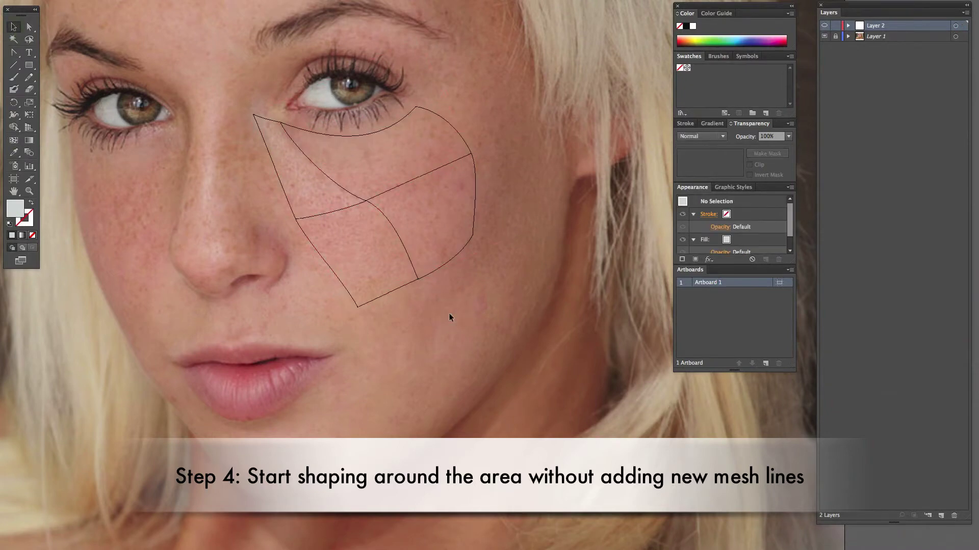
Refine the cheek mesh by shifting its centre, lower middle, outer corner and nose-side points and adjusting their handles
{"action": "left_click", "coordinate": [56, 1]}
{"action": "left_click", "coordinate": [305, 132]}
{"action": "left_click", "coordinate": [29, 27]}
{"action": "left_click_drag", "start_coordinate": [366, 201], "coordinate": [403, 207]}
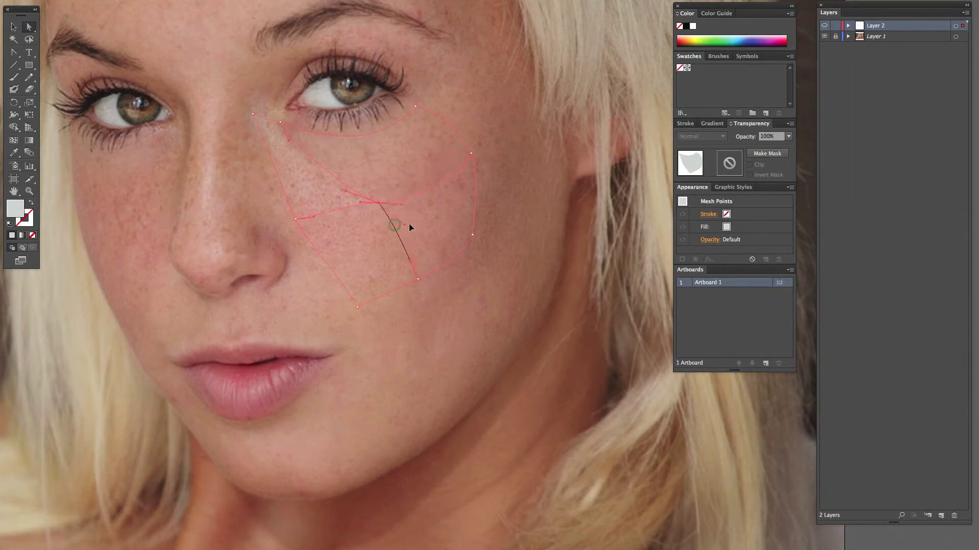
{"action": "left_click_drag", "start_coordinate": [418, 280], "coordinate": [444, 263]}
{"action": "left_click_drag", "start_coordinate": [490, 221], "coordinate": [490, 221]}
{"action": "left_click", "coordinate": [495, 236]}
{"action": "left_click", "coordinate": [377, 202]}
{"action": "key", "text": "shift+c"}
{"action": "left_click_drag", "start_coordinate": [356, 202], "coordinate": [358, 211]}
{"action": "mouse_move", "coordinate": [295, 219]}
{"action": "left_mouse_down"}
{"action": "mouse_move", "coordinate": [310, 249]}
{"action": "mouse_move", "coordinate": [303, 232]}
{"action": "left_mouse_up"}
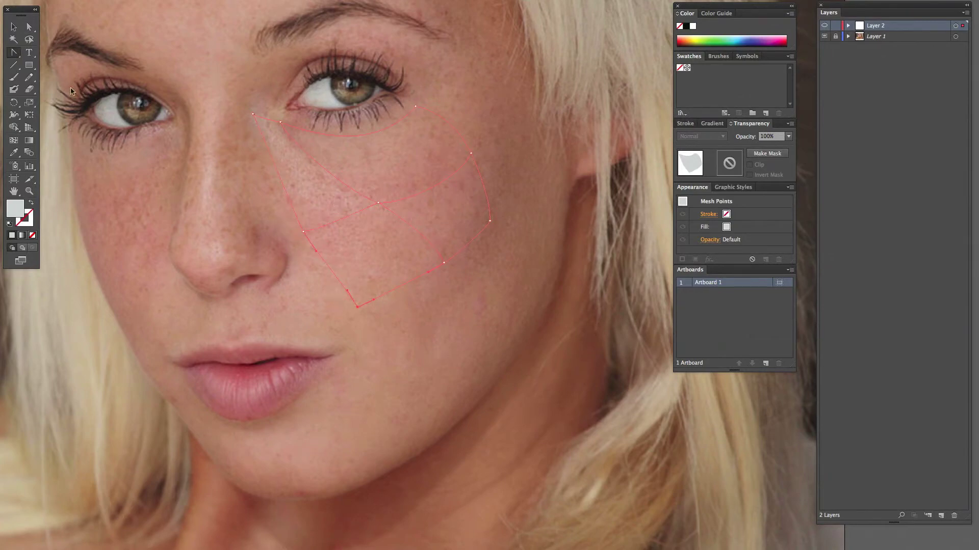
Add further mesh lines in both directions to subdivide the cheek mesh
{"action": "left_click", "coordinate": [14, 140]}
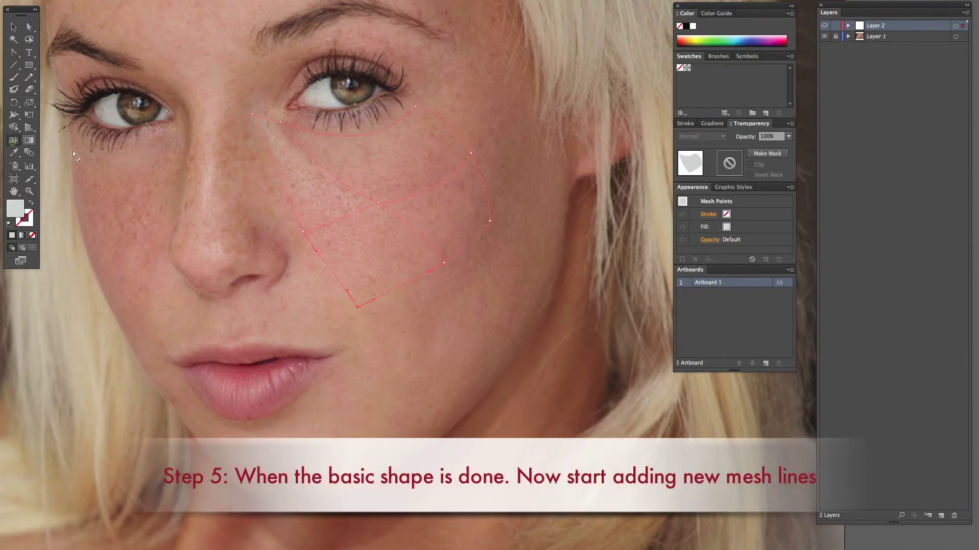
{"action": "left_click", "coordinate": [276, 124]}
{"action": "left_click", "coordinate": [303, 130]}
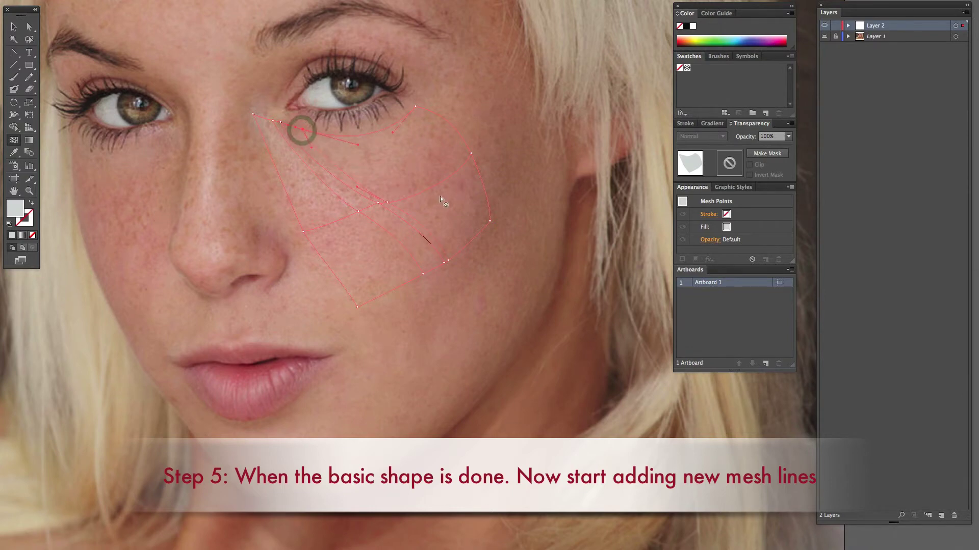
{"action": "left_click", "coordinate": [371, 194]}
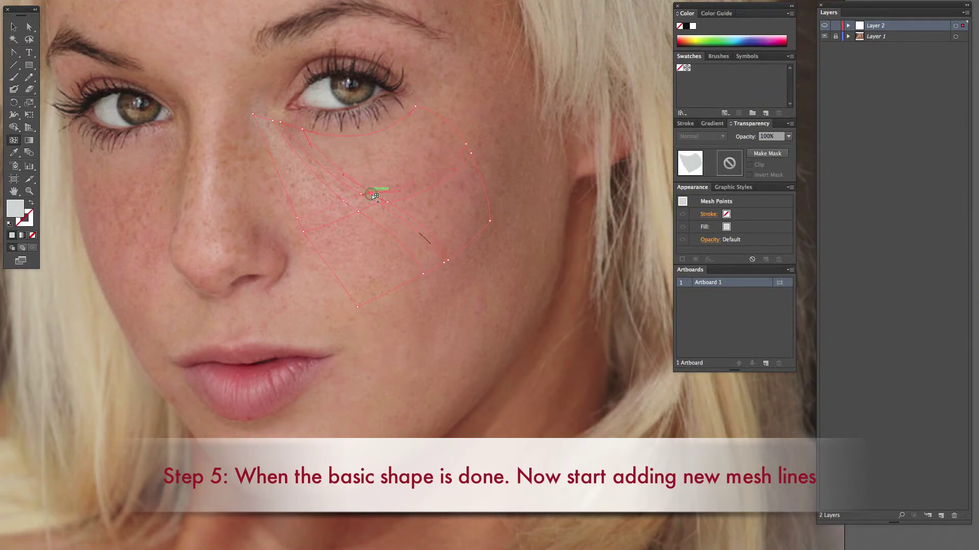
{"action": "left_click", "coordinate": [320, 229]}
{"action": "left_click", "coordinate": [393, 187]}
{"action": "left_click", "coordinate": [13, 26]}
{"action": "left_click", "coordinate": [457, 301]}
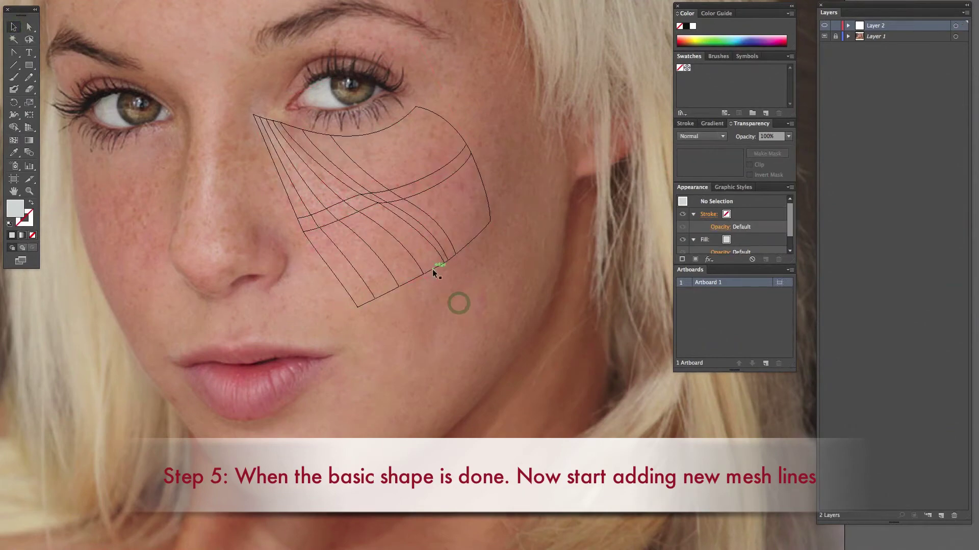
{"action": "left_click", "coordinate": [433, 269]}
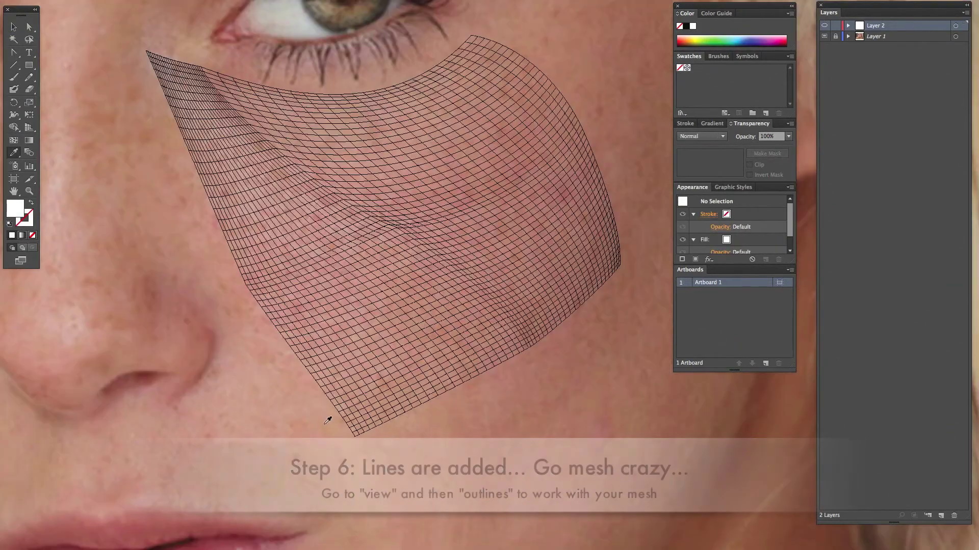
Colour the mesh points with sampled skin tones from the bottom corner up the nose-side edge to its bend beside the nostril
{"action": "left_click", "coordinate": [14, 152]}
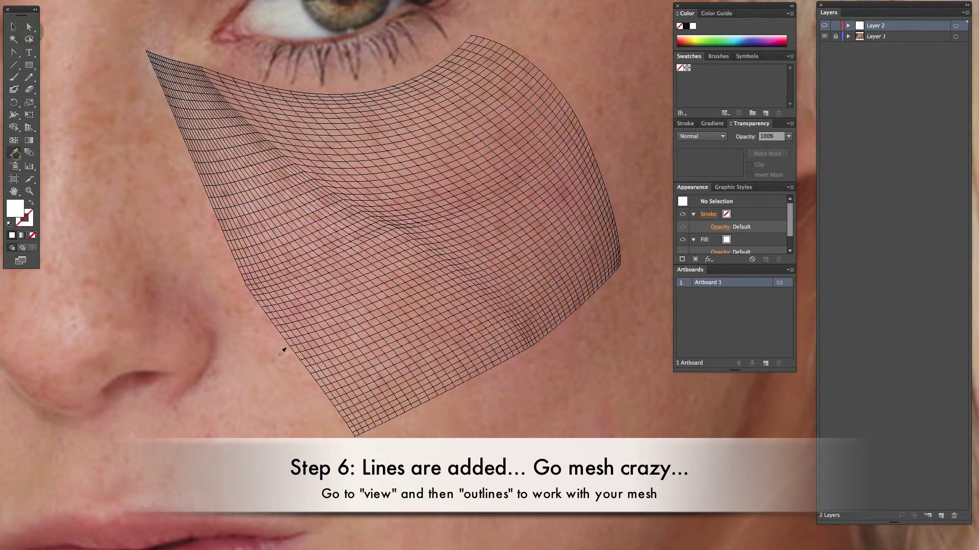
{"action": "left_click", "coordinate": [355, 437], "text": "super"}
{"action": "left_click", "coordinate": [354, 436]}
{"action": "left_click", "coordinate": [350, 433], "text": "super"}
{"action": "left_click", "coordinate": [350, 430]}
{"action": "left_click", "coordinate": [349, 428], "text": "super"}
{"action": "left_click", "coordinate": [350, 430]}
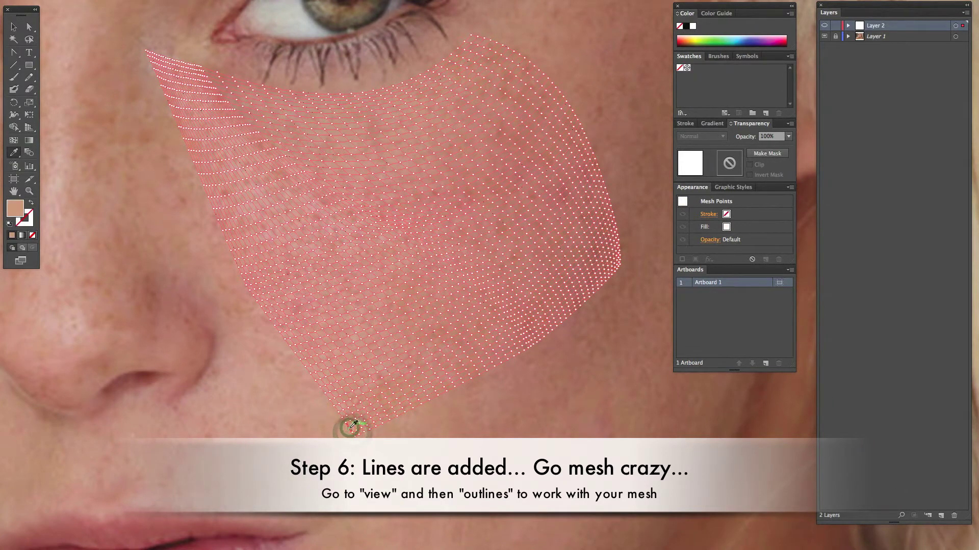
{"action": "left_click", "coordinate": [346, 427], "text": "ctrl"}
{"action": "left_click", "coordinate": [345, 425]}
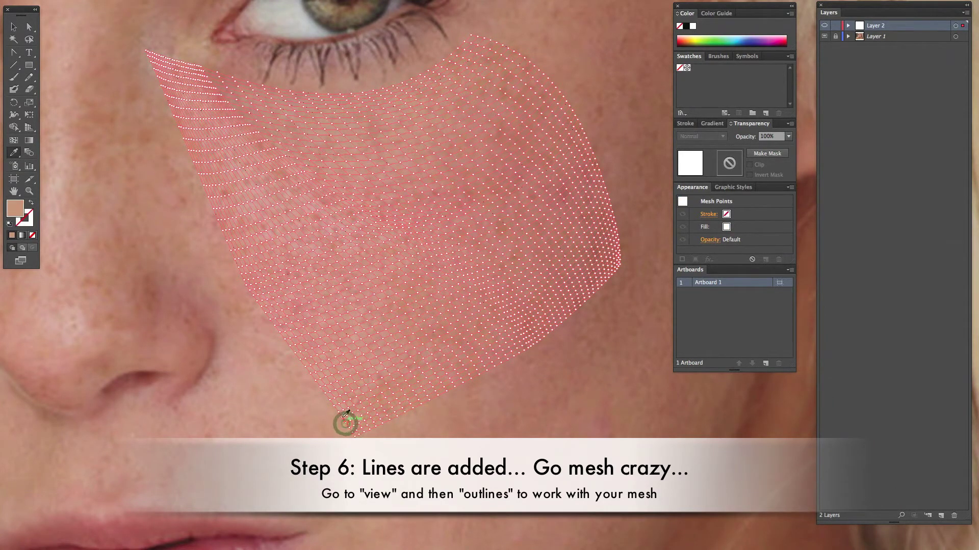
{"action": "left_click", "coordinate": [343, 422], "text": "ctrl"}
{"action": "left_click", "coordinate": [343, 417]}
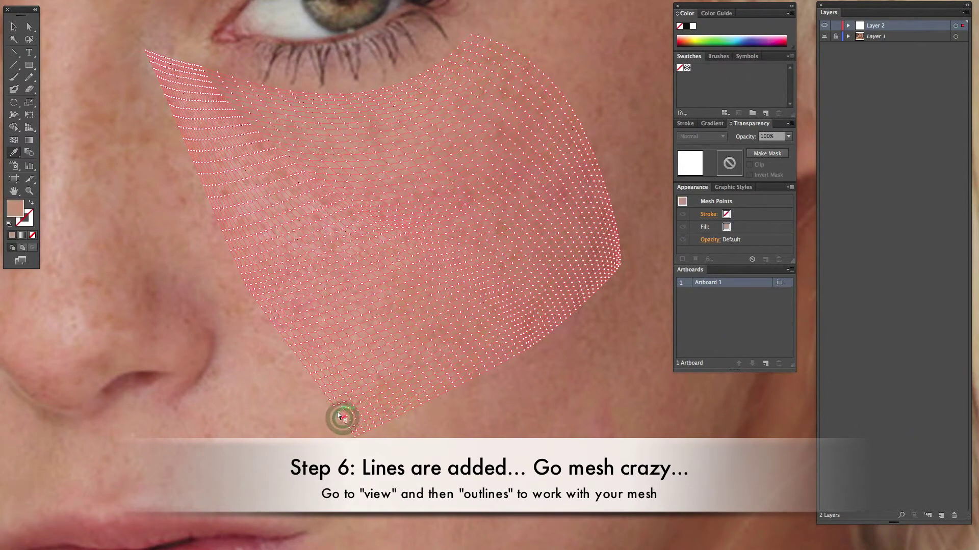
{"action": "left_click", "coordinate": [340, 411], "text": "ctrl"}
{"action": "left_click", "coordinate": [340, 411]}
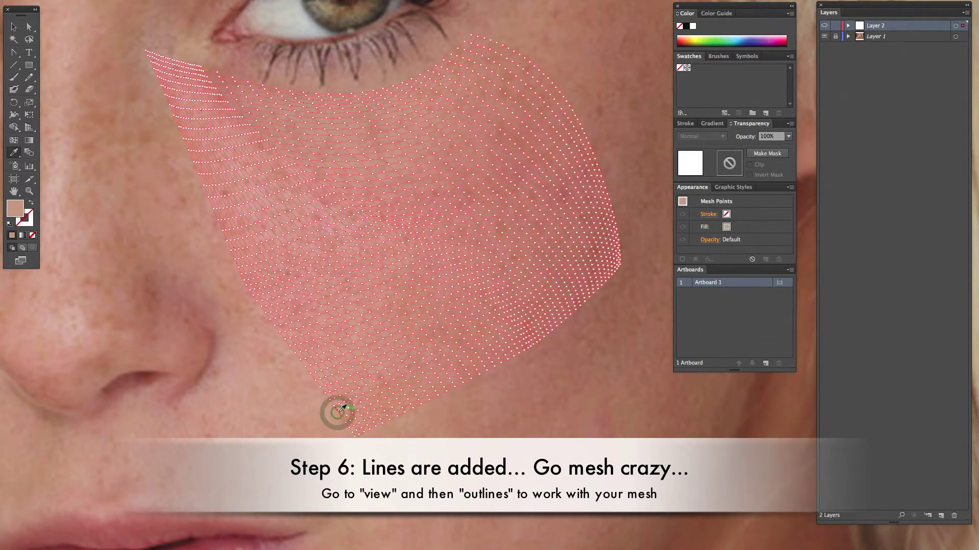
{"action": "left_click", "coordinate": [335, 408]}
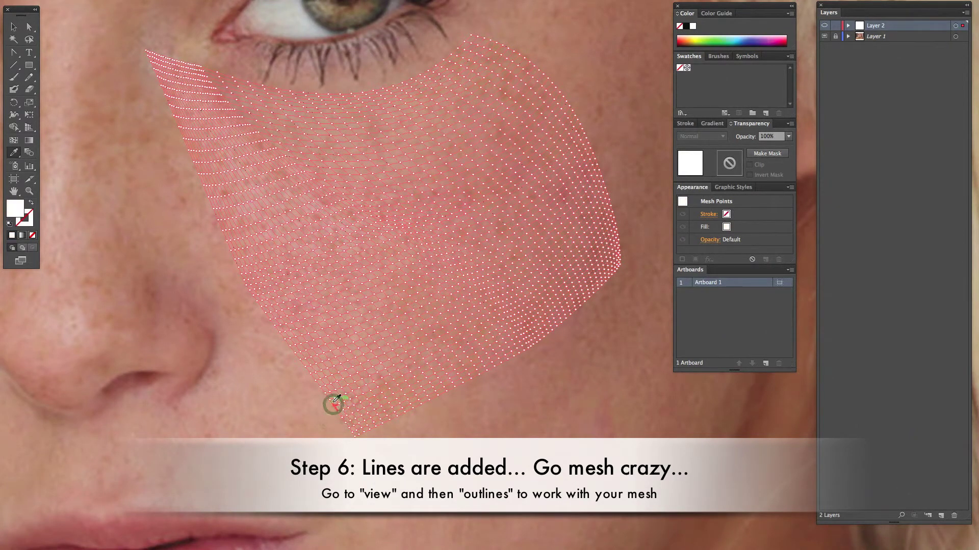
{"action": "left_click", "coordinate": [335, 406]}
{"action": "left_click", "coordinate": [330, 400], "text": "super"}
{"action": "left_click", "coordinate": [330, 401]}
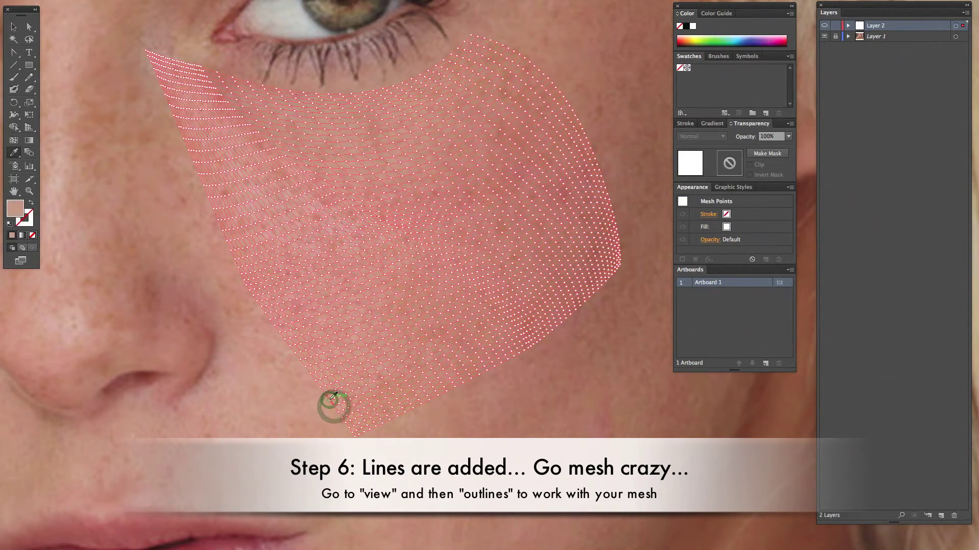
{"action": "left_click", "coordinate": [324, 395], "text": "super"}
{"action": "left_click", "coordinate": [324, 394]}
{"action": "left_click", "coordinate": [323, 392]}
{"action": "left_click", "coordinate": [322, 386]}
{"action": "left_click", "coordinate": [319, 384], "text": "super"}
{"action": "left_click", "coordinate": [315, 380]}
{"action": "left_click", "coordinate": [313, 380]}
{"action": "left_click", "coordinate": [314, 374]}
{"action": "left_click", "coordinate": [312, 373]}
{"action": "left_click", "coordinate": [307, 369]}
{"action": "left_click", "coordinate": [304, 366]}
{"action": "left_click", "coordinate": [303, 364], "text": "super"}
{"action": "left_click", "coordinate": [300, 360]}
{"action": "left_click", "coordinate": [293, 352]}
{"action": "left_click", "coordinate": [278, 329]}
{"action": "left_click", "coordinate": [267, 319]}
{"action": "left_click", "coordinate": [257, 305]}
{"action": "left_click", "coordinate": [249, 295]}
{"action": "left_click", "coordinate": [245, 287]}
Continue applying sampled skin tones to the mesh points along the upper nose-side edge towards the inner eye corner
{"action": "left_click", "coordinate": [238, 273]}
{"action": "left_click", "coordinate": [233, 238]}
{"action": "left_click", "coordinate": [221, 210]}
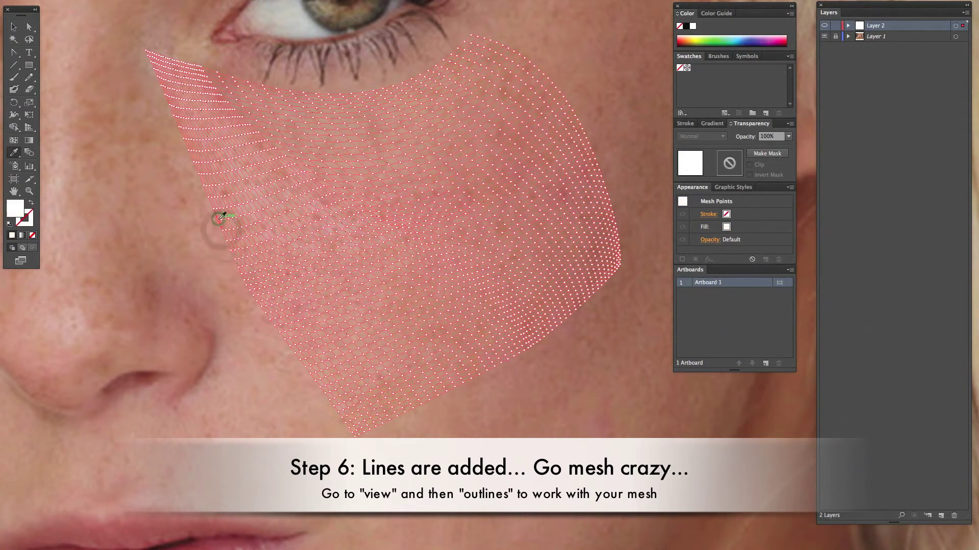
{"action": "left_click", "coordinate": [200, 158]}
{"action": "left_click", "coordinate": [184, 144]}
{"action": "left_click", "coordinate": [165, 94], "text": "super"}
{"action": "left_click", "coordinate": [164, 93]}
{"action": "left_click", "coordinate": [159, 88], "text": "super"}
{"action": "left_click", "coordinate": [161, 83], "text": "super"}
{"action": "left_click", "coordinate": [159, 77]}
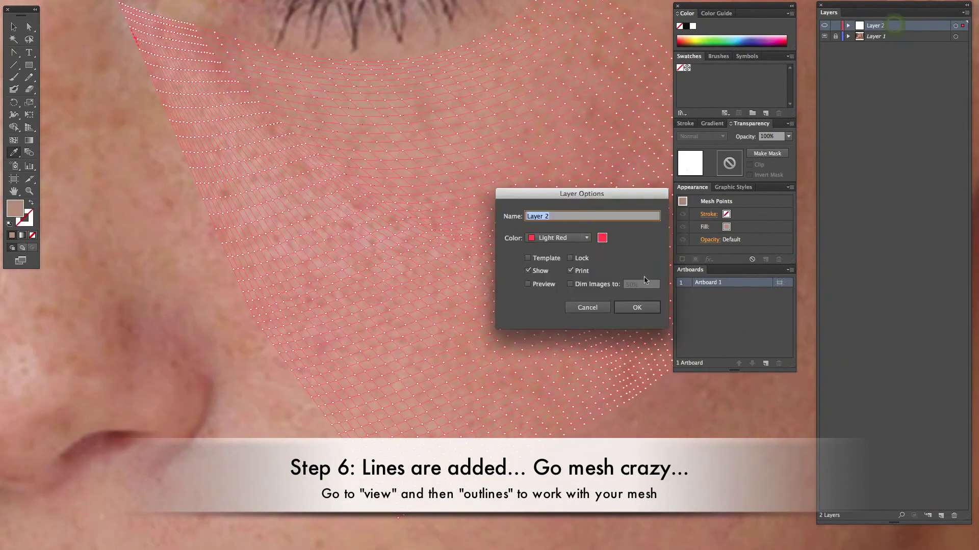
Change Layer 2's selection colour to green and colour the remaining edge points up to the mesh's tip at the inner eye corner
{"action": "left_click", "coordinate": [632, 306]}
{"action": "left_click", "coordinate": [154, 88]}
{"action": "left_click", "coordinate": [139, 59]}
{"action": "left_click", "coordinate": [136, 31]}
{"action": "left_click", "coordinate": [126, 17]}
{"action": "left_click", "coordinate": [120, 6]}
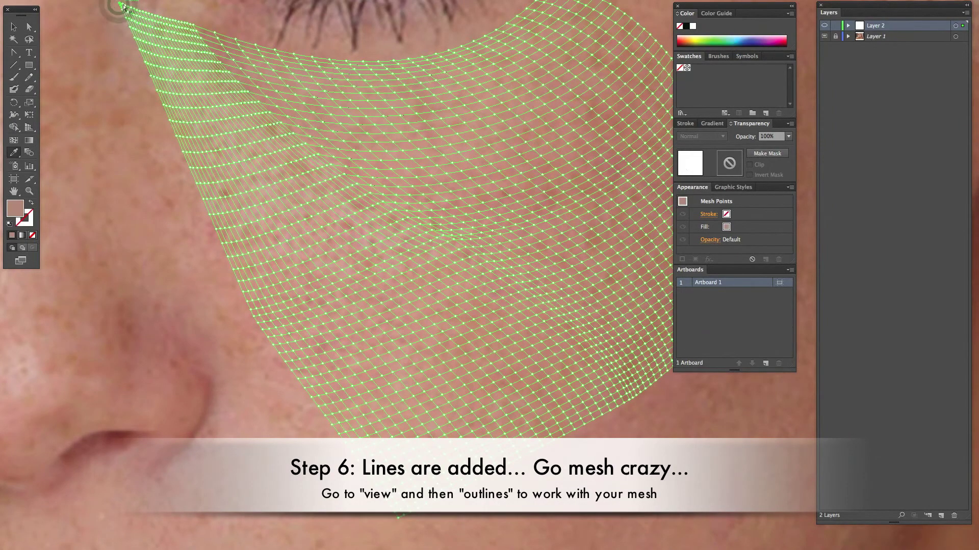
Colour the points of the second nose-side mesh line with sampled skin tones from the inner eye corner down to the bottom corner
{"action": "left_click", "coordinate": [127, 22]}
{"action": "left_click", "coordinate": [139, 41]}
{"action": "left_click", "coordinate": [152, 77]}
{"action": "left_click", "coordinate": [164, 102]}
{"action": "left_click", "coordinate": [179, 138]}
{"action": "left_click", "coordinate": [206, 199]}
{"action": "left_click", "coordinate": [219, 225]}
{"action": "left_click", "coordinate": [231, 256]}
{"action": "left_click", "coordinate": [245, 279]}
{"action": "left_click", "coordinate": [251, 300]}
{"action": "left_click", "coordinate": [258, 317]}
{"action": "left_click", "coordinate": [276, 334]}
{"action": "left_click", "coordinate": [284, 350]}
{"action": "left_click", "coordinate": [298, 370]}
{"action": "left_click", "coordinate": [317, 396]}
{"action": "left_click", "coordinate": [330, 413]}
{"action": "left_click", "coordinate": [347, 431]}
{"action": "left_click", "coordinate": [358, 447]}
{"action": "left_click", "coordinate": [402, 518]}
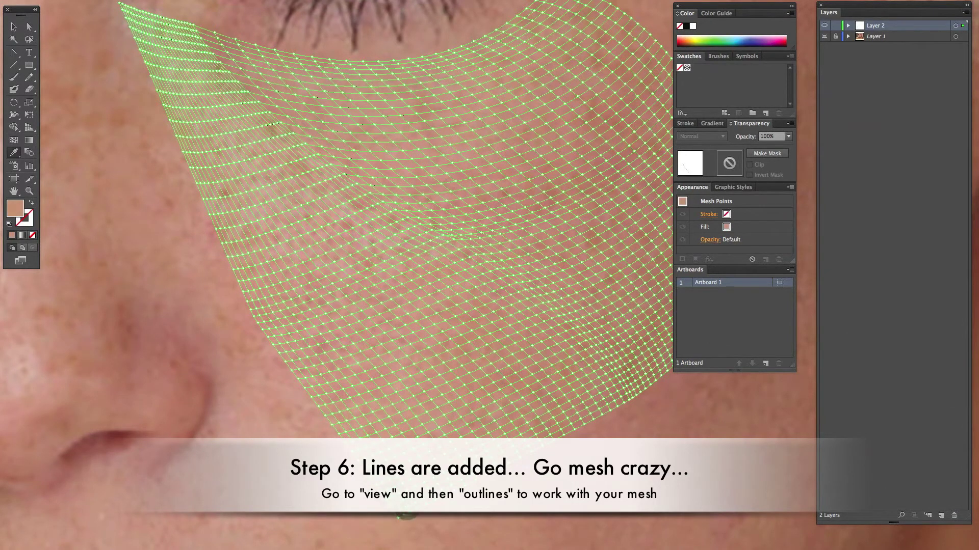
Apply sampled skin tones to the third mesh line's points from the bottom corner back up to the inner eye corner
{"action": "left_click", "coordinate": [367, 447]}
{"action": "left_click", "coordinate": [333, 403]}
{"action": "left_click", "coordinate": [304, 365]}
{"action": "left_click", "coordinate": [288, 348]}
{"action": "left_click", "coordinate": [273, 323]}
{"action": "left_click", "coordinate": [261, 308]}
{"action": "left_click", "coordinate": [252, 286]}
{"action": "left_click", "coordinate": [238, 260]}
{"action": "left_click", "coordinate": [227, 231]}
{"action": "left_click", "coordinate": [205, 190]}
{"action": "left_click", "coordinate": [193, 157]}
{"action": "left_click", "coordinate": [184, 140]}
{"action": "left_click", "coordinate": [172, 116]}
{"action": "left_click", "coordinate": [159, 90]}
{"action": "left_click", "coordinate": [151, 65]}
{"action": "left_click", "coordinate": [140, 41]}
{"action": "left_click", "coordinate": [136, 26]}
{"action": "left_click", "coordinate": [128, 16]}
{"action": "left_click", "coordinate": [122, 6]}
Colour the fourth mesh line inward from the nose-side edge with photo tones, working from the lower edge up to the tip
{"action": "left_click", "coordinate": [413, 507]}
{"action": "left_click", "coordinate": [400, 485]}
{"action": "left_click", "coordinate": [390, 466]}
{"action": "left_click", "coordinate": [380, 452]}
{"action": "left_click", "coordinate": [368, 435]}
{"action": "left_click", "coordinate": [332, 391]}
{"action": "left_click", "coordinate": [319, 373]}
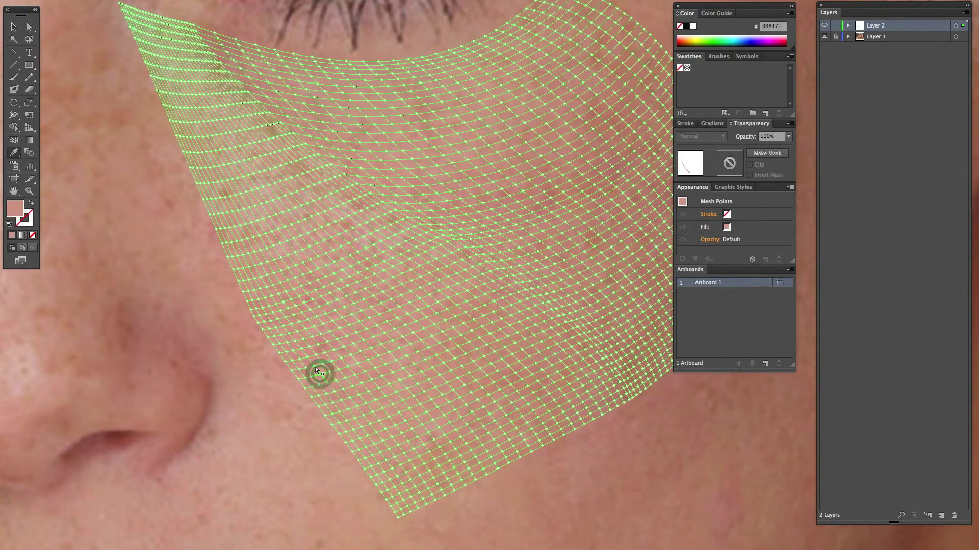
{"action": "left_click", "coordinate": [290, 333]}
{"action": "left_click", "coordinate": [273, 312]}
{"action": "left_click", "coordinate": [264, 294]}
{"action": "left_click", "coordinate": [251, 268]}
{"action": "left_click", "coordinate": [236, 240]}
{"action": "left_click", "coordinate": [220, 213]}
{"action": "left_click", "coordinate": [209, 182]}
{"action": "left_click", "coordinate": [200, 162]}
{"action": "left_click", "coordinate": [179, 121]}
{"action": "left_click", "coordinate": [165, 91]}
{"action": "left_click", "coordinate": [151, 66]}
{"action": "left_click", "coordinate": [148, 53]}
{"action": "left_click", "coordinate": [138, 26]}
{"action": "left_click", "coordinate": [131, 13]}
Colour the lowest points of the adjacent mesh line with sampled skin tones and check the mesh fill in preview
{"action": "left_click", "coordinate": [425, 504]}
{"action": "left_click", "coordinate": [413, 487]}
{"action": "left_click", "coordinate": [399, 466]}
{"action": "left_click", "coordinate": [393, 457]}
{"action": "key", "text": "super+y"}
{"action": "left_click", "coordinate": [333, 405], "text": "super"}
{"action": "key", "text": "super+y"}
{"action": "left_click", "coordinate": [334, 404]}
{"action": "key", "text": "super+y"}
{"action": "left_click", "coordinate": [159, 253], "text": "super"}
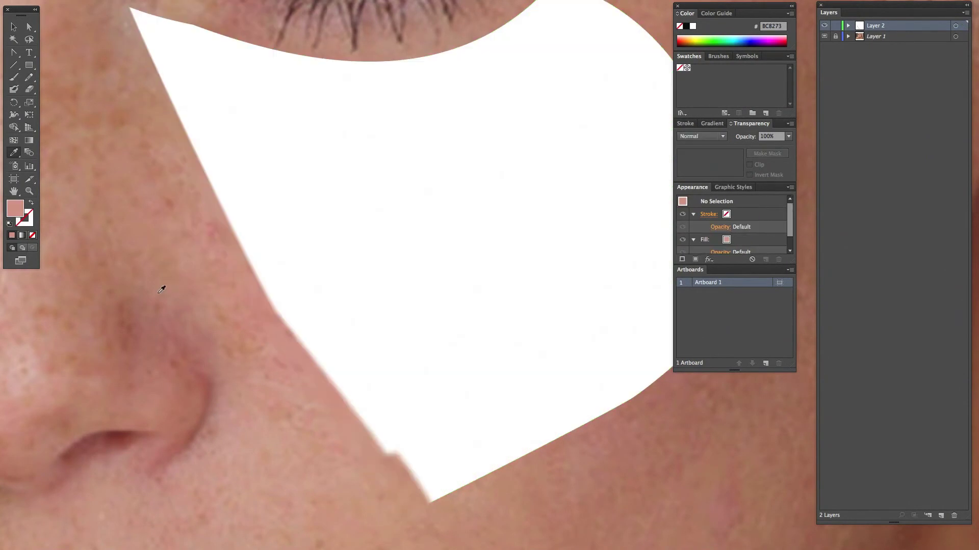
Return to outline view and colour the rest of this mesh line with sampled skin tones up to the inner eye corner
{"action": "key", "text": "super+y"}
{"action": "left_click", "coordinate": [393, 456], "text": "super"}
{"action": "left_click", "coordinate": [388, 449], "text": "super"}
{"action": "left_click", "coordinate": [387, 450]}
{"action": "left_click", "coordinate": [381, 440], "text": "super"}
{"action": "left_click", "coordinate": [376, 433]}
{"action": "left_click", "coordinate": [359, 414], "text": "super"}
{"action": "left_click", "coordinate": [349, 398]}
{"action": "left_click", "coordinate": [334, 379]}
{"action": "left_click", "coordinate": [304, 340]}
{"action": "left_click", "coordinate": [291, 323]}
{"action": "left_click", "coordinate": [277, 308]}
{"action": "left_click", "coordinate": [253, 262]}
{"action": "left_click", "coordinate": [242, 240]}
{"action": "left_click", "coordinate": [227, 212]}
{"action": "left_click", "coordinate": [212, 182]}
{"action": "left_click", "coordinate": [194, 144]}
{"action": "left_click", "coordinate": [177, 105]}
{"action": "left_click", "coordinate": [157, 64]}
{"action": "left_click", "coordinate": [145, 41]}
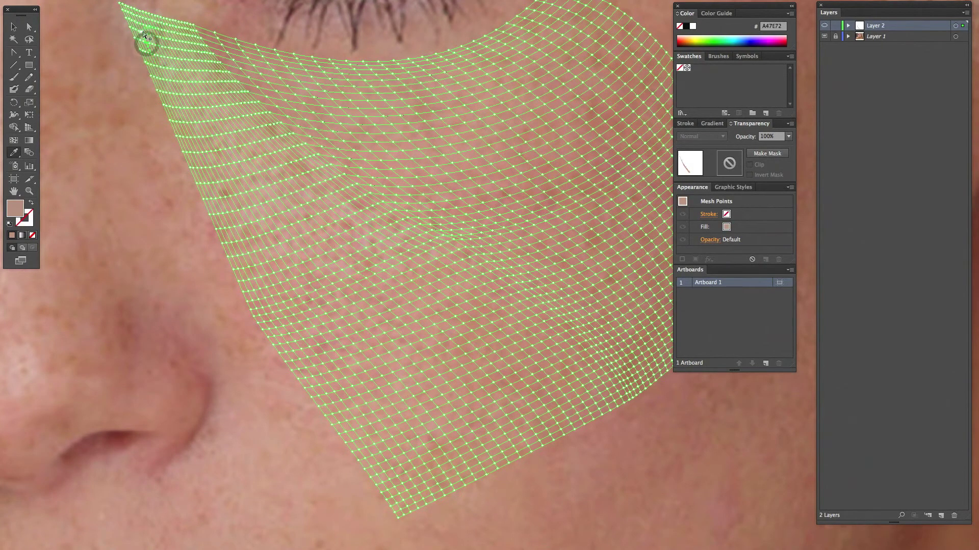
{"action": "left_click", "coordinate": [137, 22]}
{"action": "left_click", "coordinate": [134, 15]}
{"action": "left_click", "coordinate": [131, 10]}
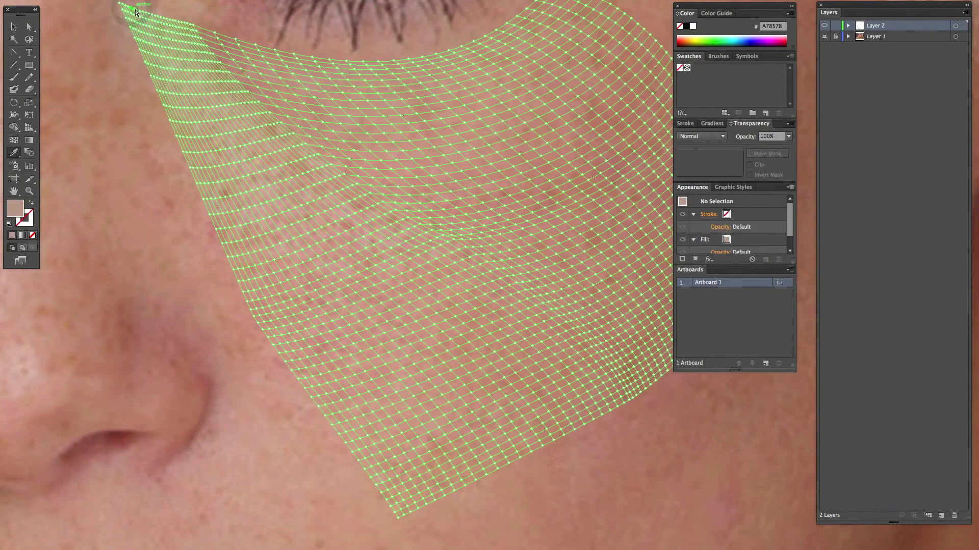
Apply sampled skin tones along the neighbouring mesh line from the inner eye corner down to the mesh's lower edge
{"action": "left_click", "coordinate": [140, 26]}
{"action": "left_click", "coordinate": [148, 45]}
{"action": "left_click", "coordinate": [170, 87]}
{"action": "left_click", "coordinate": [189, 123]}
{"action": "left_click", "coordinate": [208, 168]}
{"action": "left_click", "coordinate": [224, 197]}
{"action": "left_click", "coordinate": [241, 225]}
{"action": "left_click", "coordinate": [266, 275]}
{"action": "left_click", "coordinate": [282, 301]}
{"action": "left_click", "coordinate": [295, 317]}
{"action": "left_click", "coordinate": [312, 337]}
{"action": "left_click", "coordinate": [330, 360]}
{"action": "left_click", "coordinate": [343, 378]}
{"action": "left_click", "coordinate": [358, 396]}
{"action": "left_click", "coordinate": [378, 421]}
{"action": "left_click", "coordinate": [390, 436]}
{"action": "left_click", "coordinate": [402, 455]}
{"action": "left_click", "coordinate": [416, 474]}
{"action": "left_click", "coordinate": [431, 495]}
Rename Layer 2 as cheek
{"action": "double_click", "coordinate": [875, 25]}
{"action": "type", "text": "cheek"}
{"action": "key", "text": "Return"}
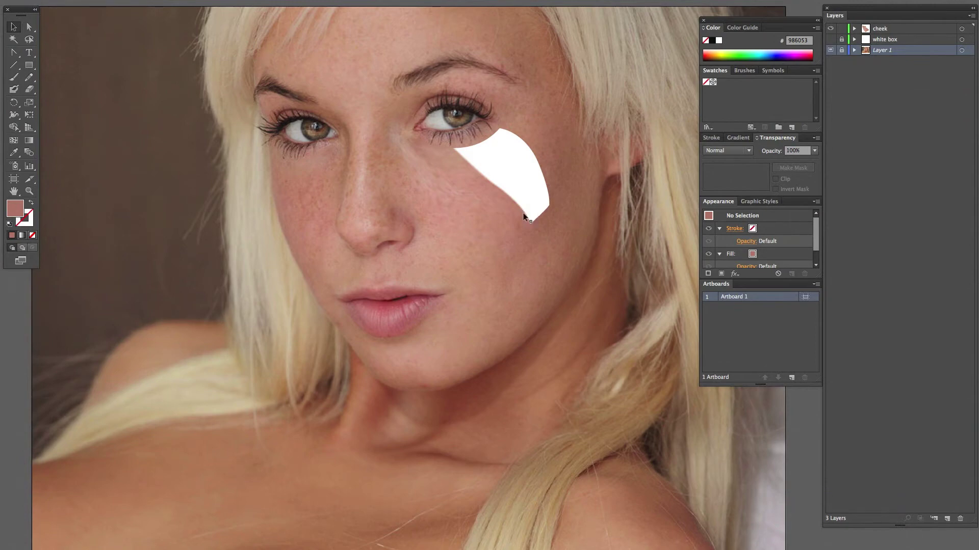
Inspect the cheek mesh's coverage by selecting it and temporarily hiding the photo layer, Layer 1
{"action": "left_click", "coordinate": [507, 213]}
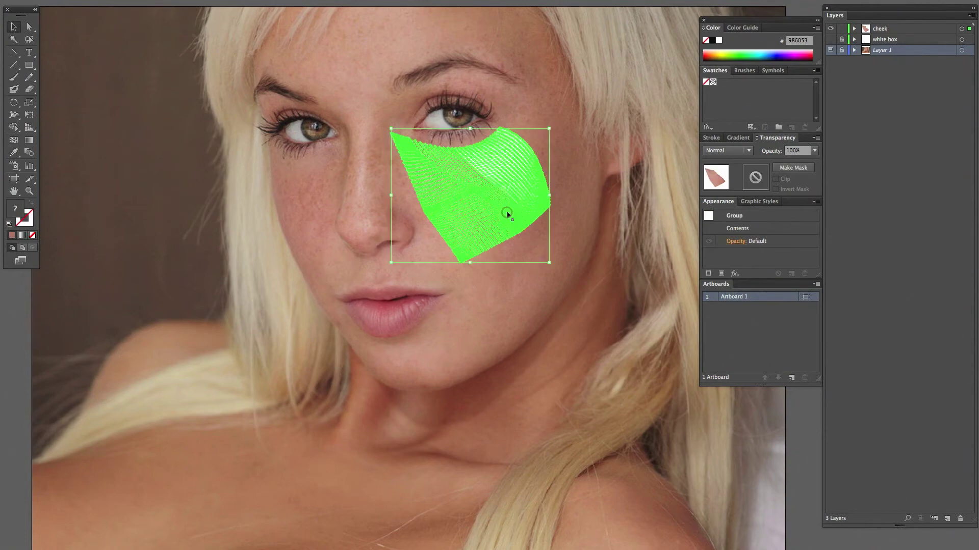
{"action": "left_click", "coordinate": [573, 232]}
{"action": "key", "text": "shift+b"}
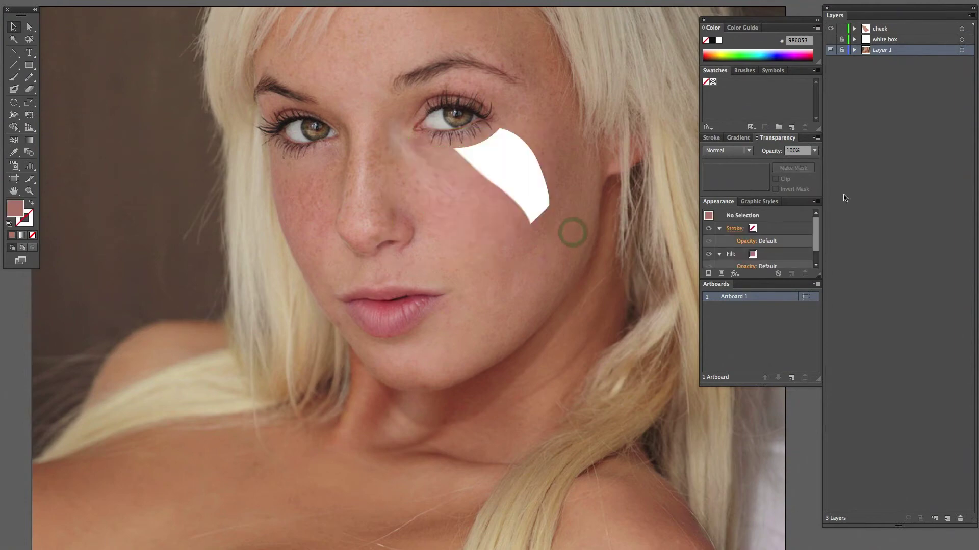
{"action": "left_click", "coordinate": [831, 50]}
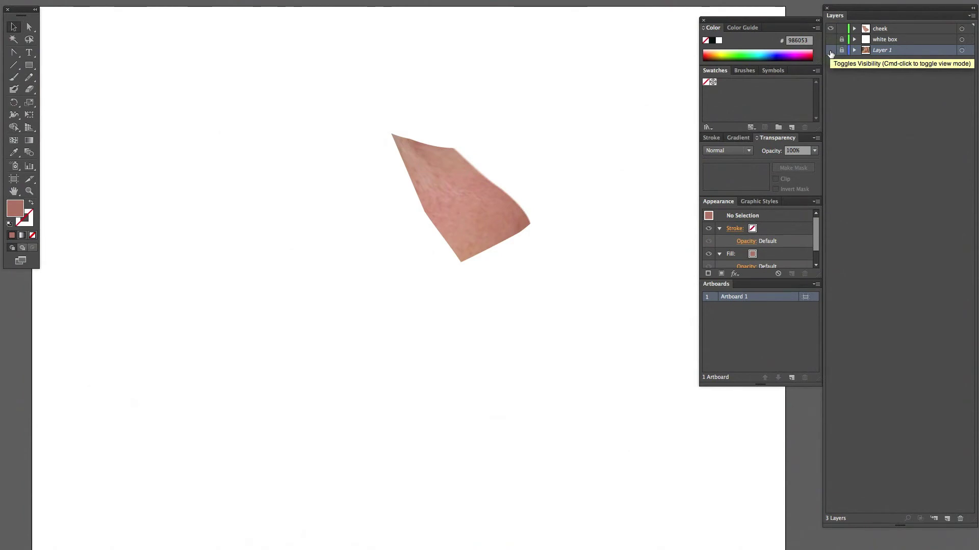
{"action": "left_click", "coordinate": [831, 51]}
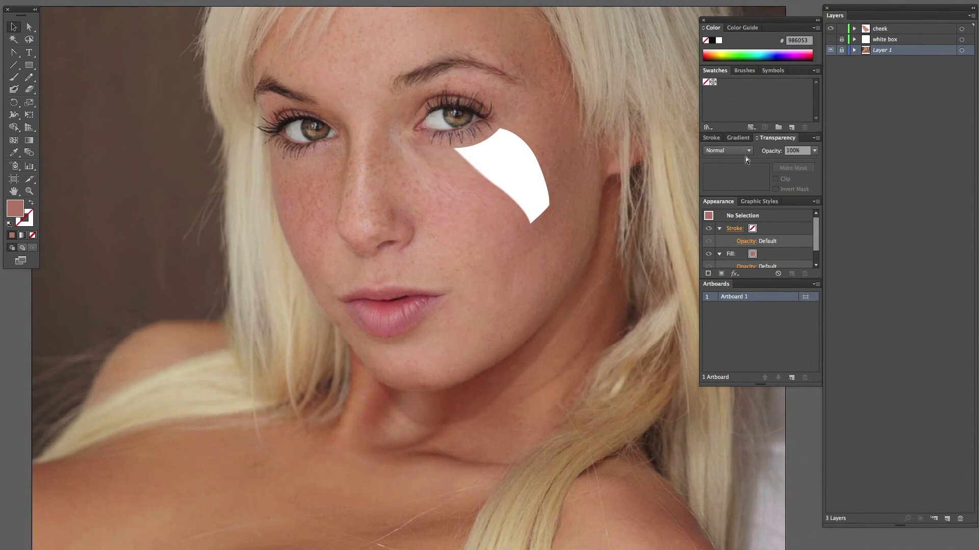
Select the cheek mesh's uncoloured points at the lower outer edge and fill them with skin tones sampled from the photo
{"action": "scroll", "coordinate": [628, 196], "scroll_direction": "up", "scroll_amount": 3}
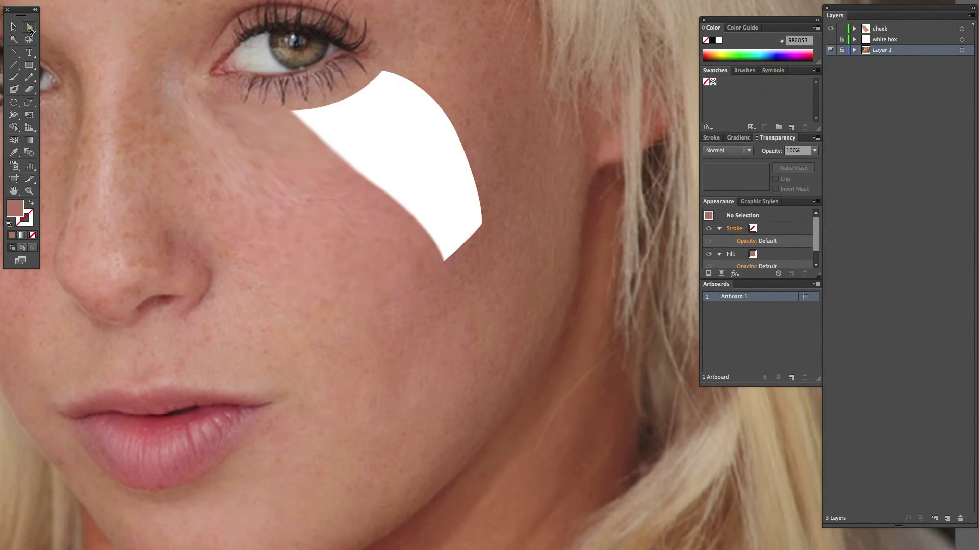
{"action": "left_click", "coordinate": [14, 152]}
{"action": "key", "text": "super+y"}
{"action": "key", "text": "super+y"}
{"action": "left_click", "coordinate": [448, 259], "text": "super"}
{"action": "key", "text": "super+y"}
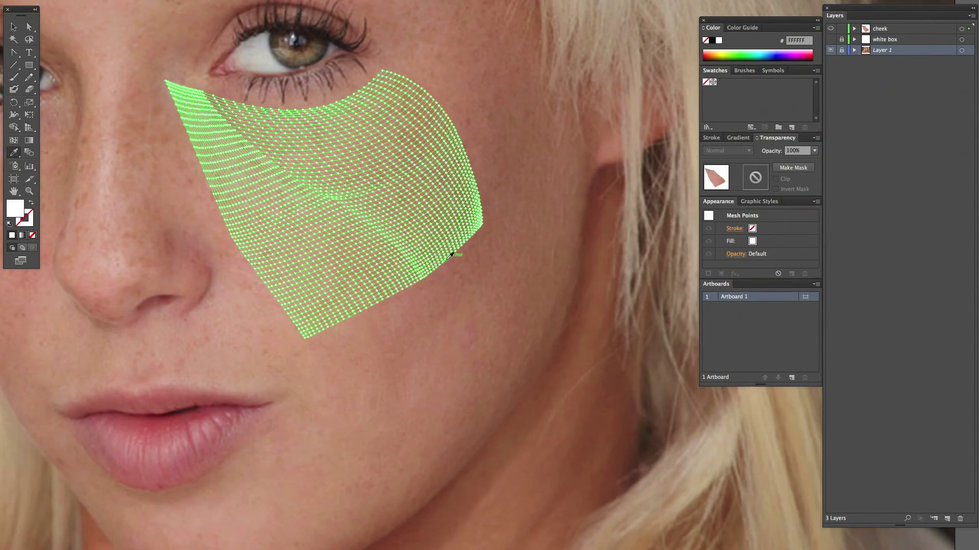
{"action": "left_click", "coordinate": [407, 243], "text": "super"}
{"action": "left_click", "coordinate": [508, 332]}
{"action": "left_click", "coordinate": [512, 332], "text": "super"}
{"action": "left_click", "coordinate": [507, 325], "text": "super"}
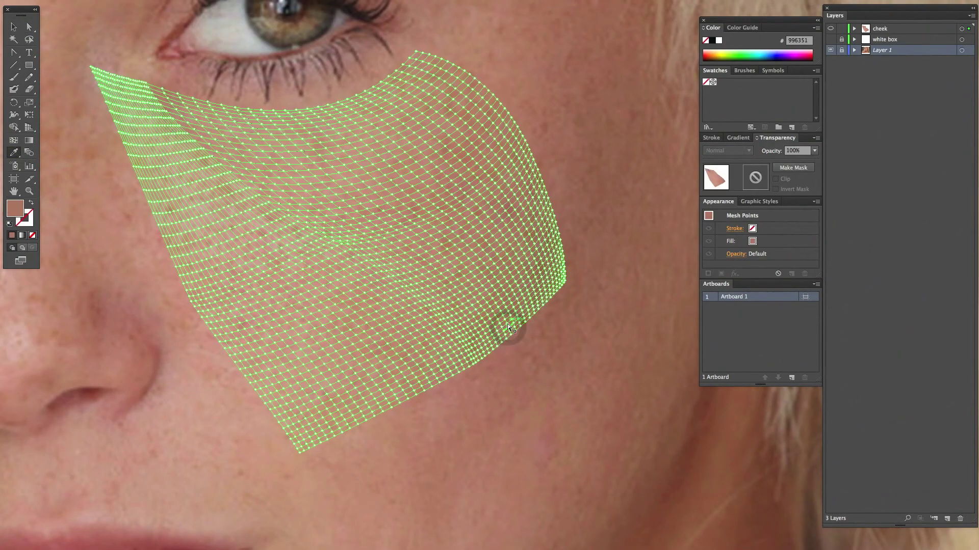
{"action": "left_click", "coordinate": [510, 320], "text": "super"}
Continue colouring the adjacent mesh points upwards from the lower outer edge with sampled skin tones
{"action": "key", "text": "super+plus"}
{"action": "left_click_drag", "start_coordinate": [486, 310], "coordinate": [586, 329]}
{"action": "left_click", "coordinate": [599, 385], "text": "super"}
{"action": "left_click", "coordinate": [587, 365]}
{"action": "left_click", "coordinate": [609, 351]}
{"action": "left_click", "coordinate": [605, 332]}
{"action": "left_click", "coordinate": [587, 318]}
{"action": "left_click", "coordinate": [575, 298]}
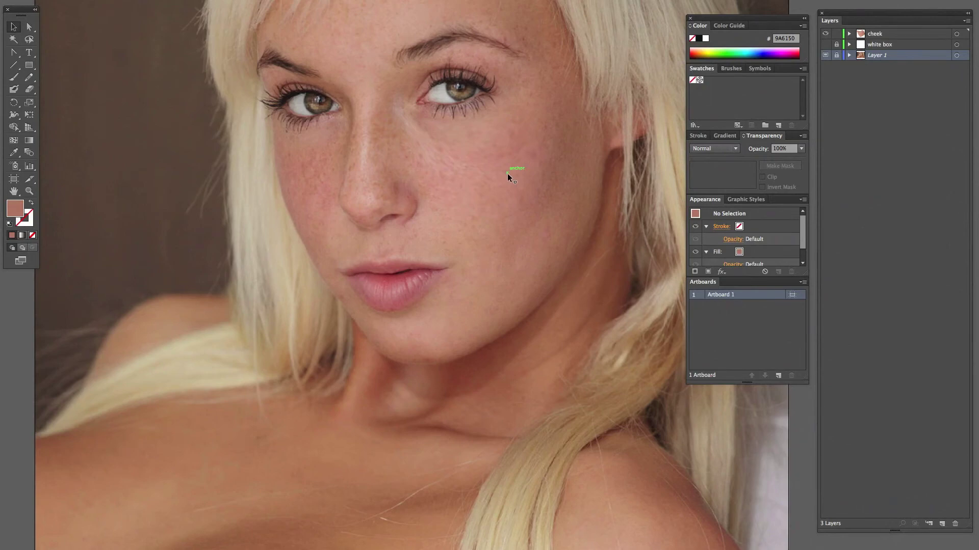
Compare the coloured cheek mesh with the photo by selecting it and toggling the visibility of Layer 1
{"action": "left_click", "coordinate": [507, 174]}
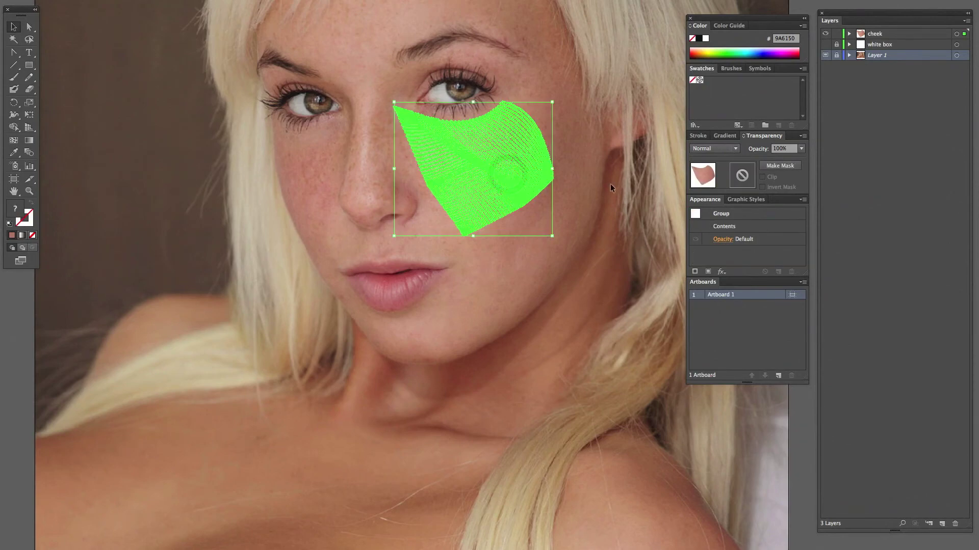
{"action": "left_click", "coordinate": [586, 135]}
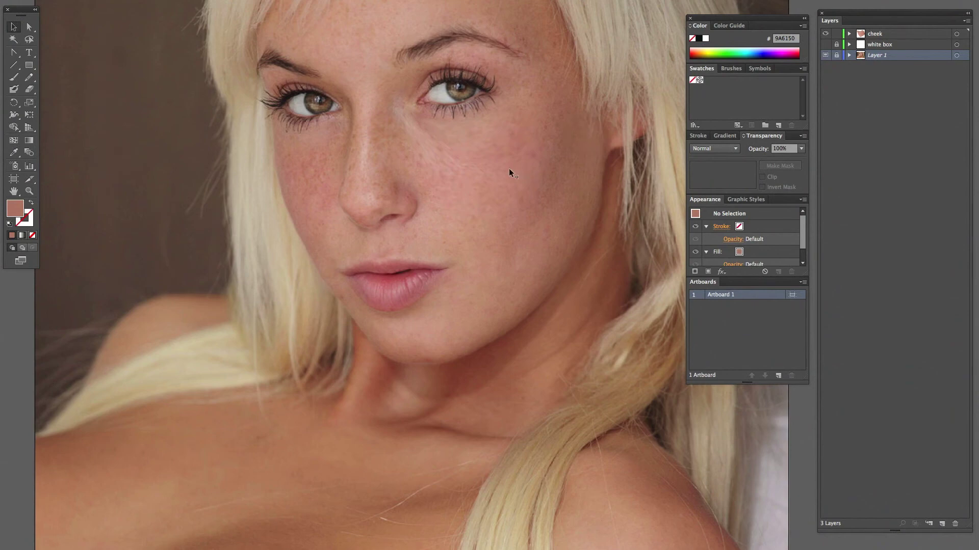
{"action": "left_click", "coordinate": [471, 173]}
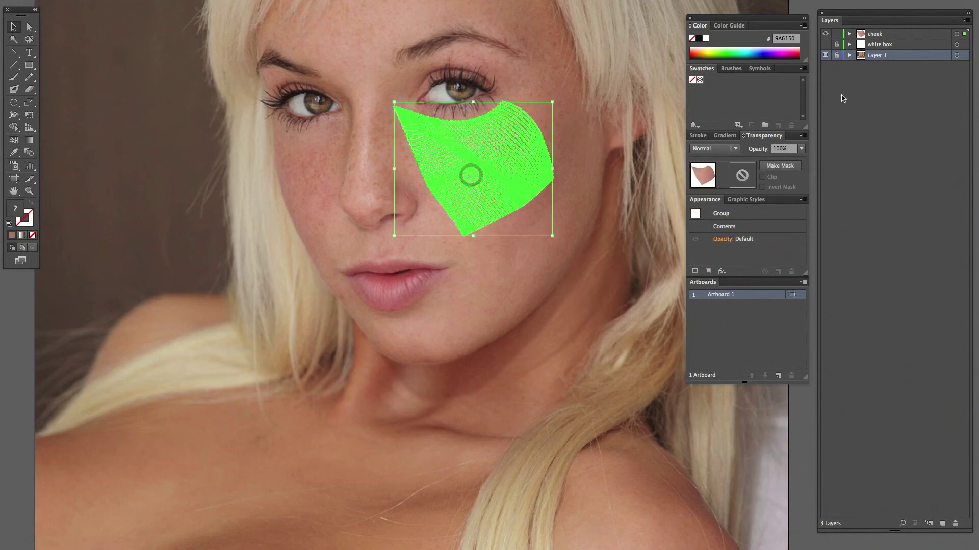
{"action": "left_click", "coordinate": [824, 56]}
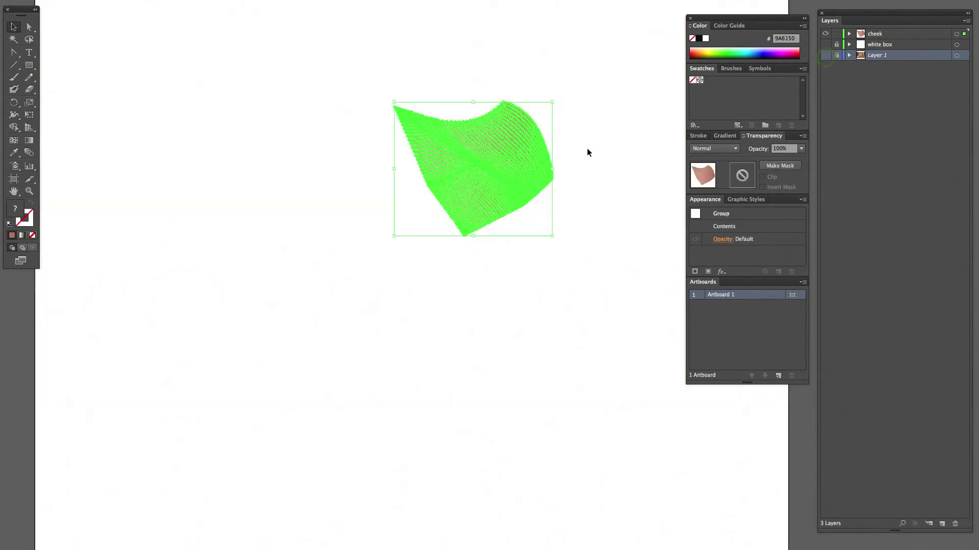
{"action": "left_click", "coordinate": [595, 146]}
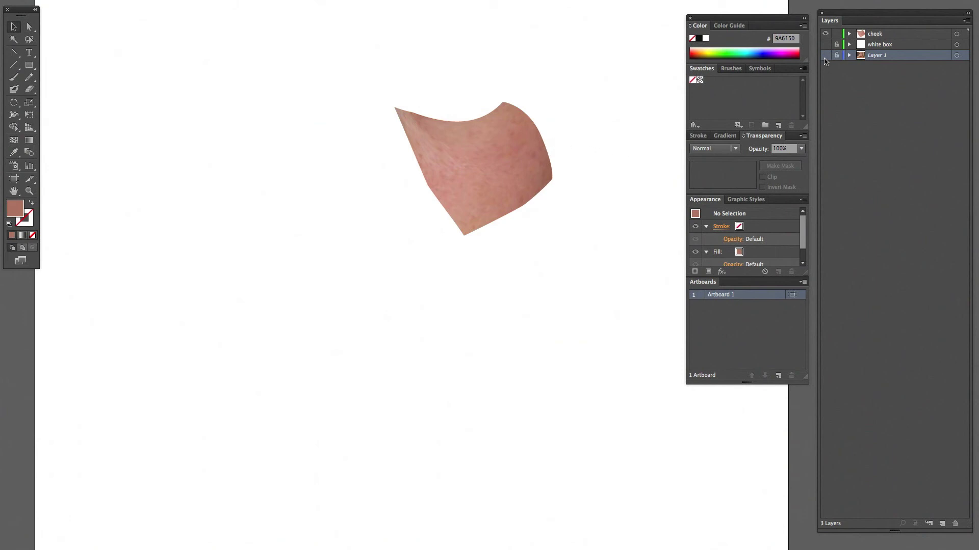
{"action": "left_click", "coordinate": [825, 55]}
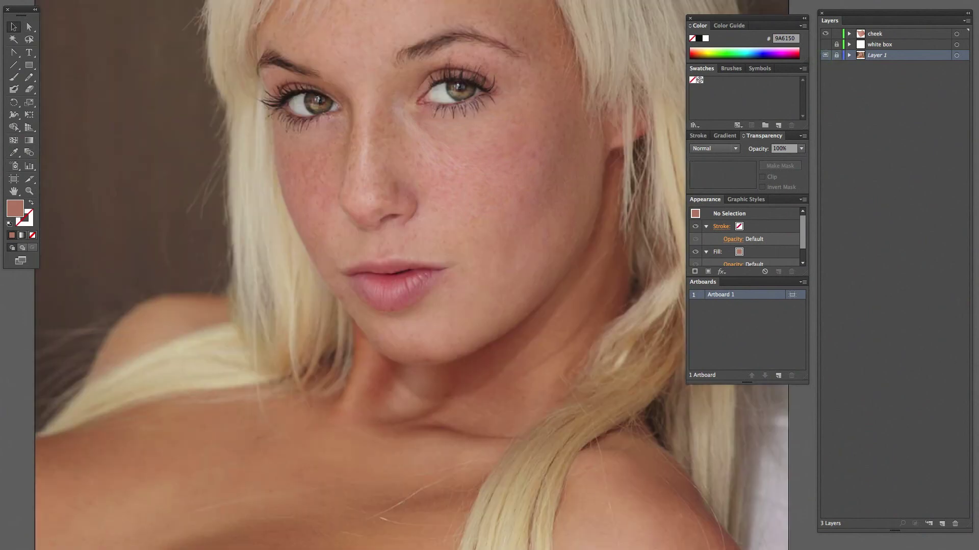
Examine the cheek mesh's line structure in outline view, then return to preview
{"action": "left_click", "coordinate": [170, 1]}
{"action": "left_click", "coordinate": [341, 42]}
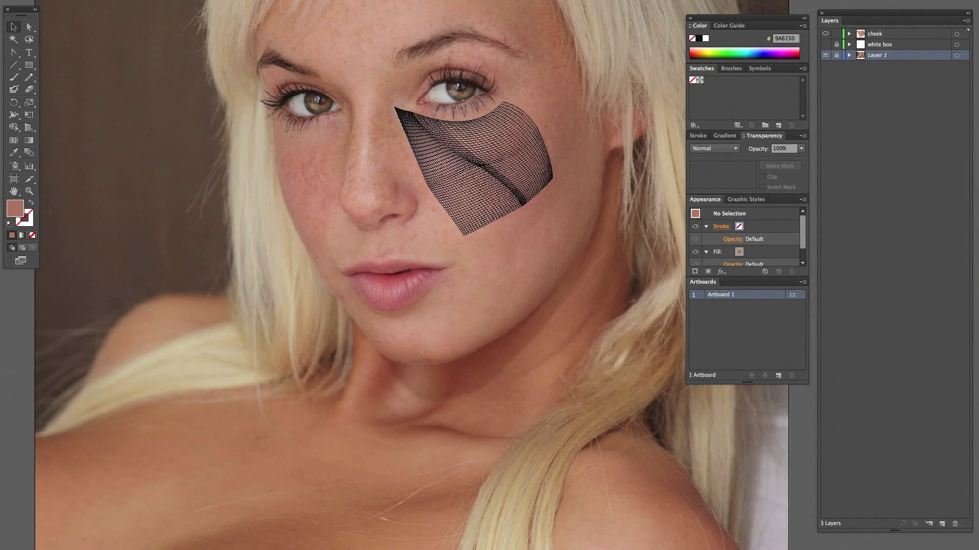
{"action": "left_click", "coordinate": [170, 1]}
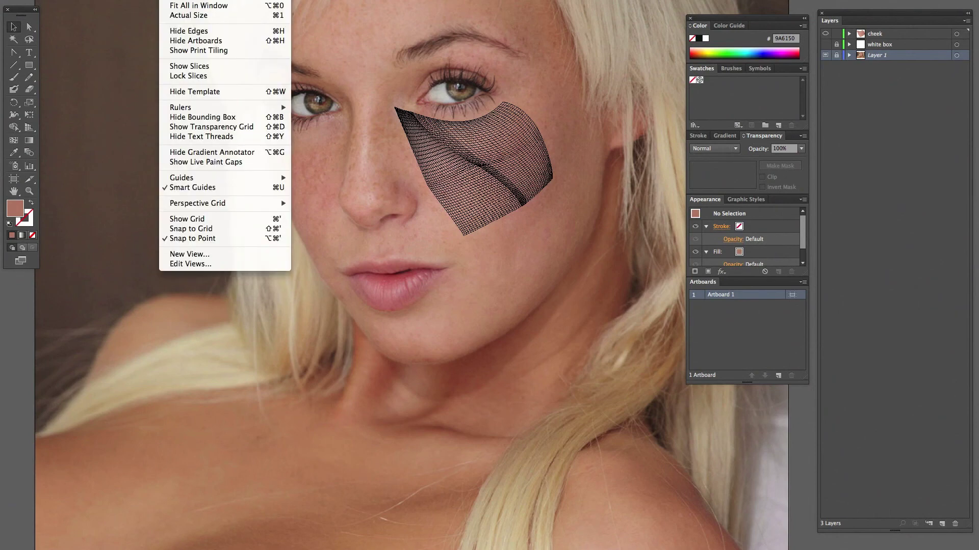
{"action": "key", "text": "super+y"}
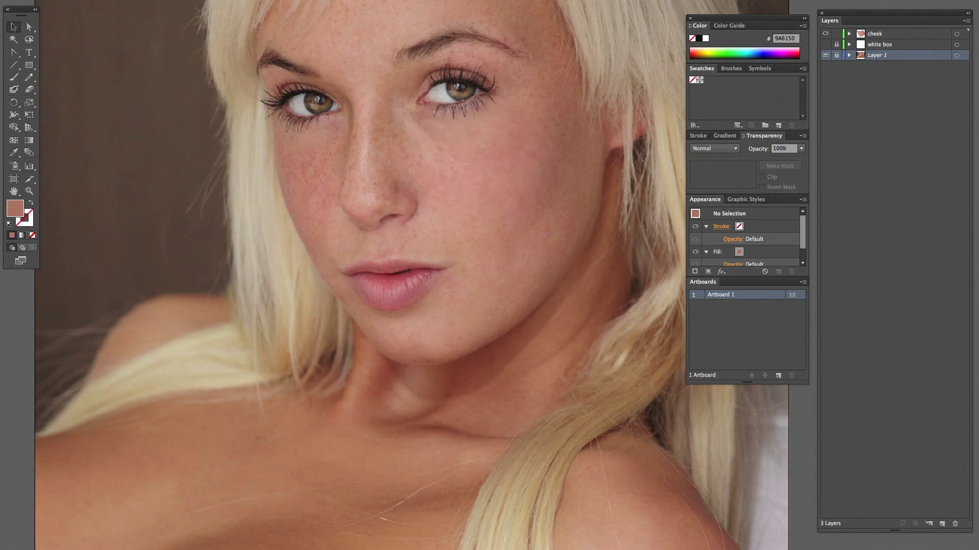